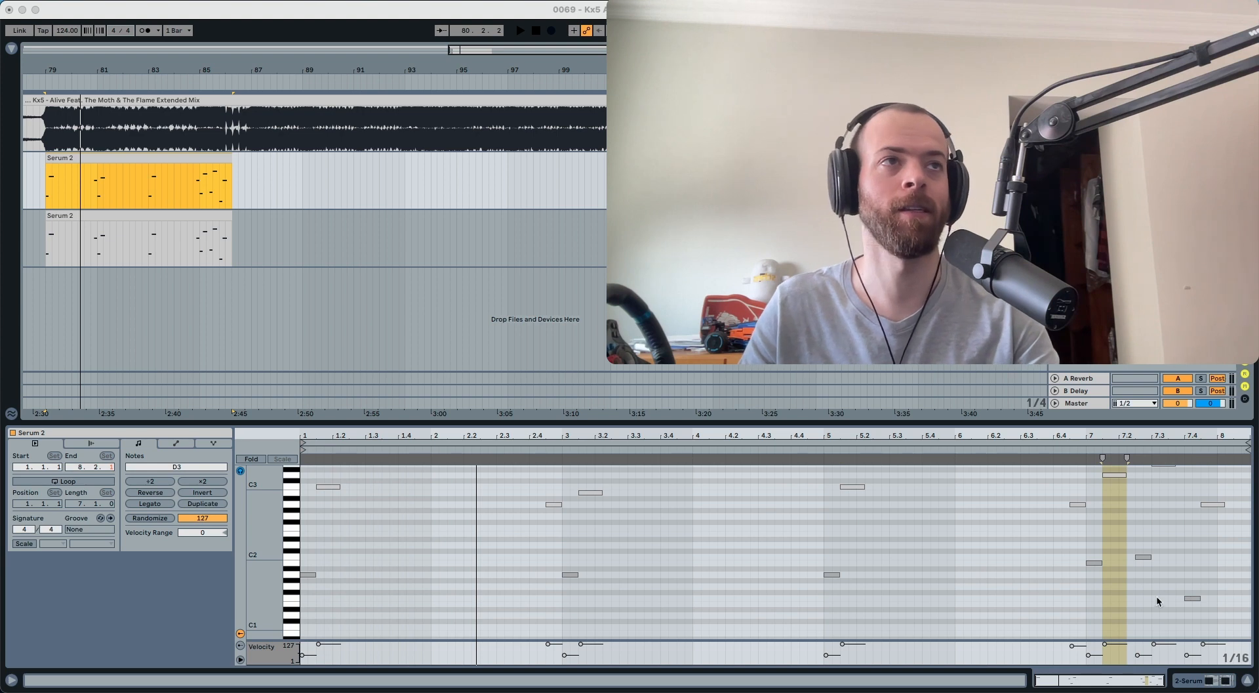
# Play the arrangement from the current position, then replay the end of the melody from 84.4.1
pyautogui.press('space')
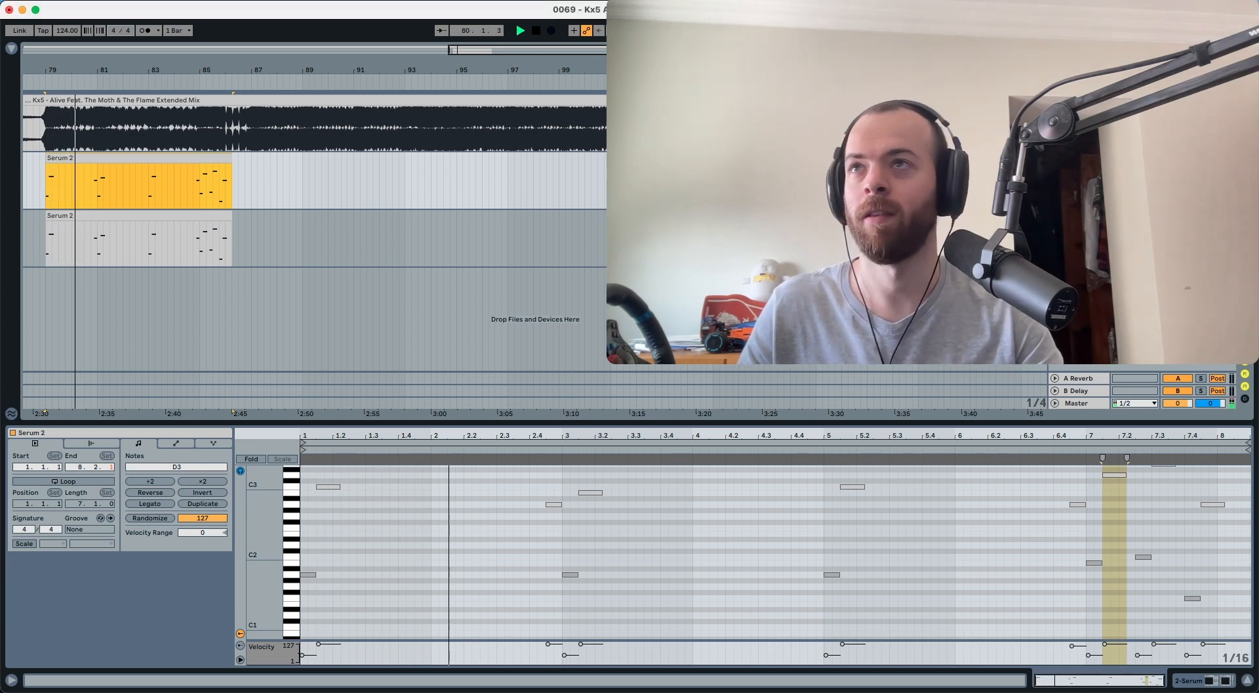
pyautogui.press('space')
pyautogui.click(193, 195)
pyautogui.press('space')
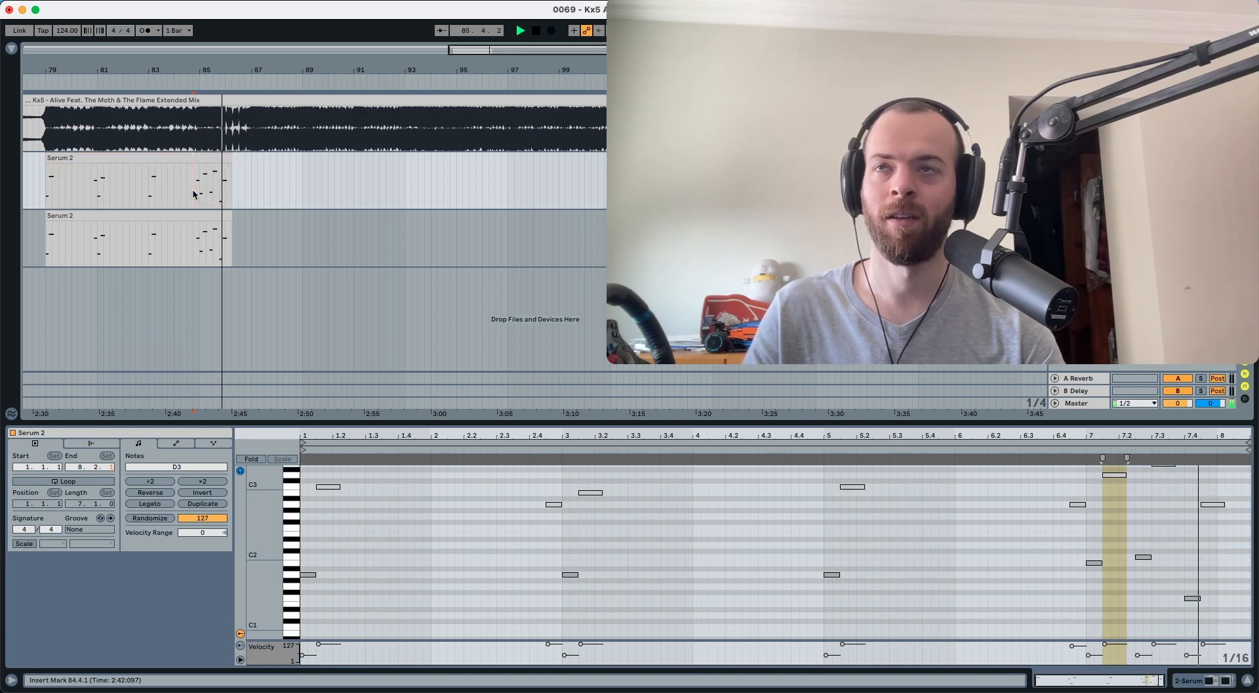
pyautogui.press('space')
pyautogui.press('space')
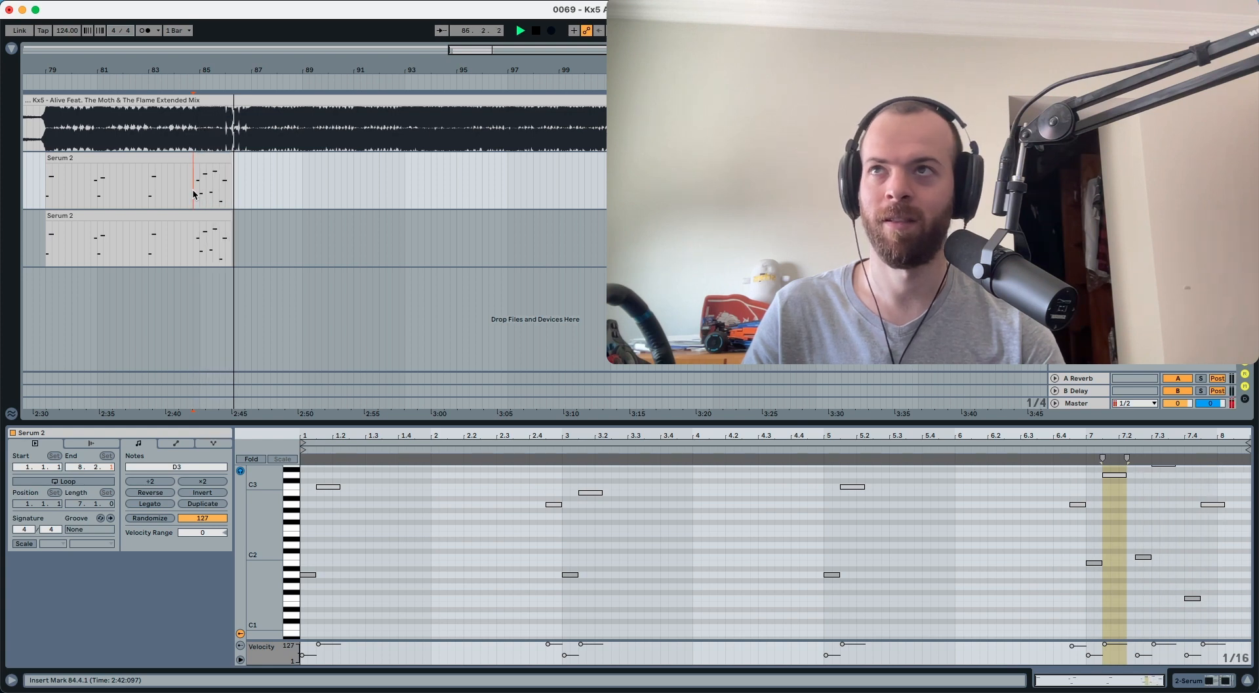
# Play the melody from 83.1.1 several times to listen to the plucked notes against the reference track
pyautogui.click(150, 190)
pyautogui.click(148, 191)
pyautogui.press('space')
pyautogui.press('space')
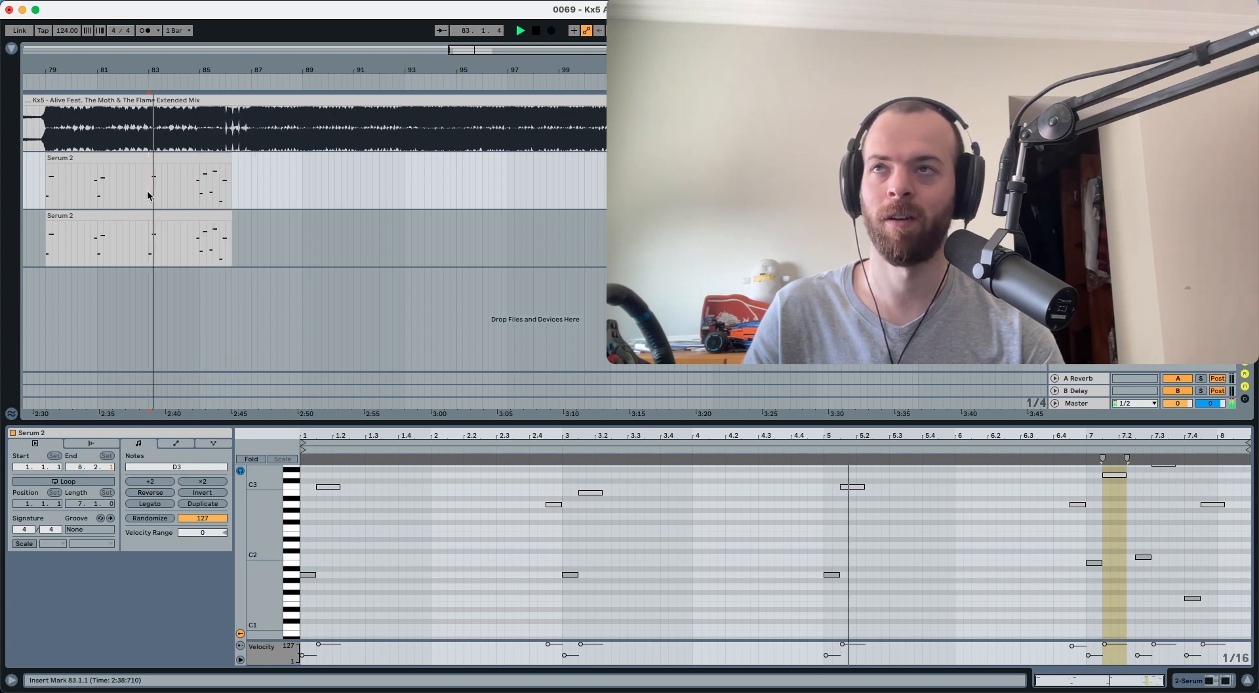
pyautogui.press('space')
pyautogui.press('space')
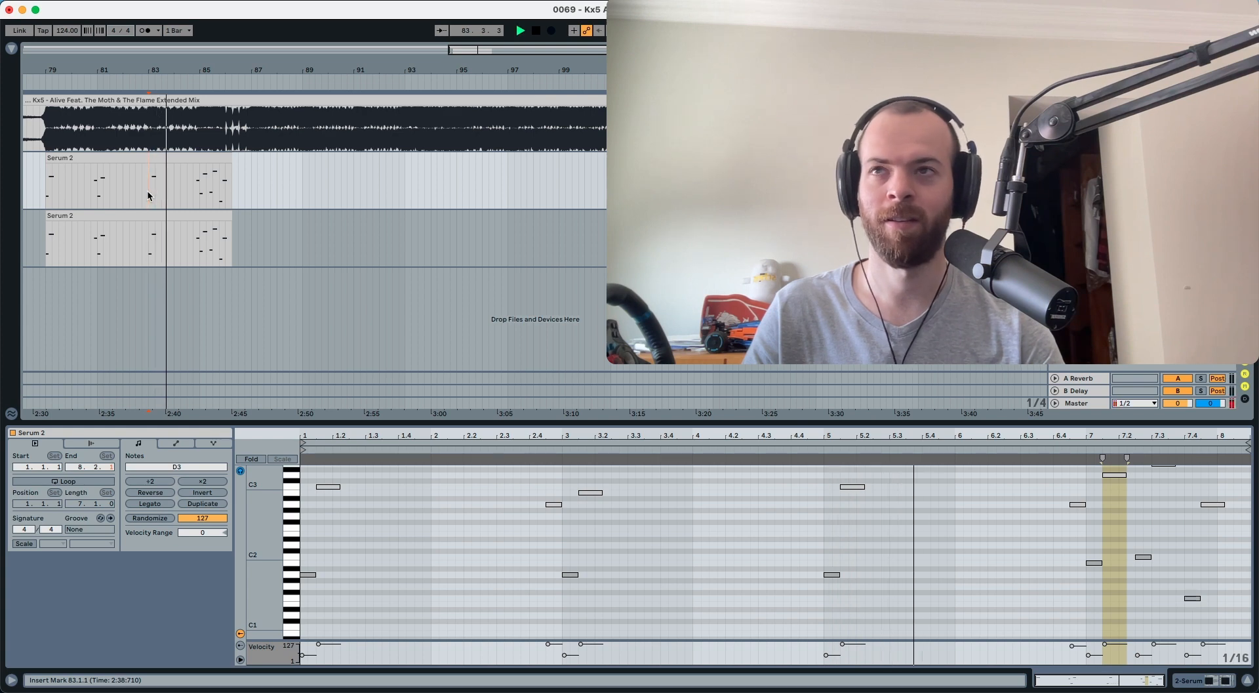
pyautogui.press('space')
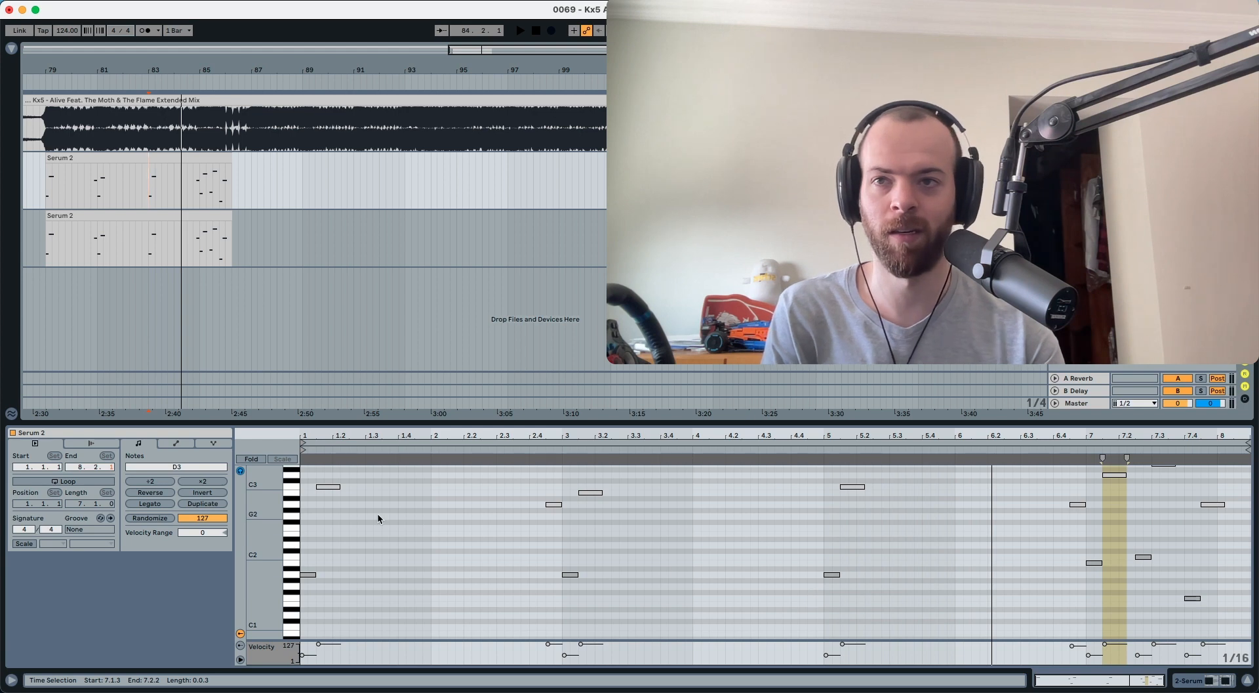
# Select the repeated low A1 notes in the Serum 2 clip and play the melody's ending from 84.4.1
pyautogui.moveTo(303, 555); pyautogui.dragTo(941, 612)
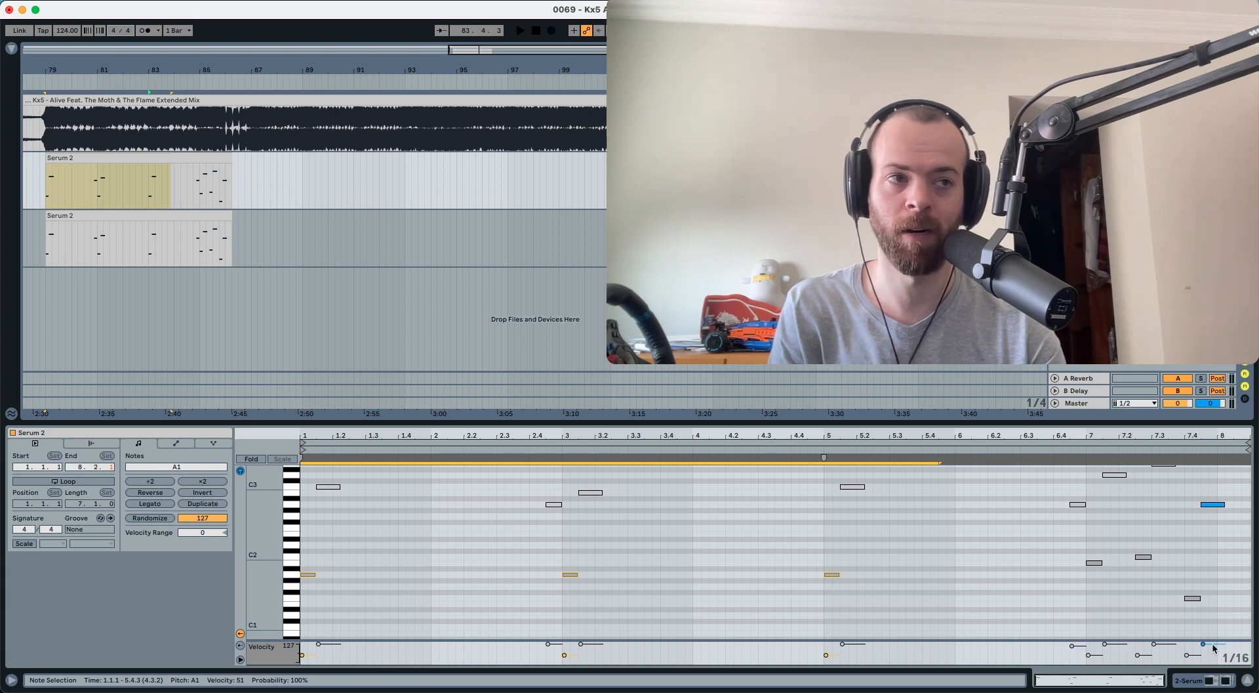
pyautogui.click(193, 192)
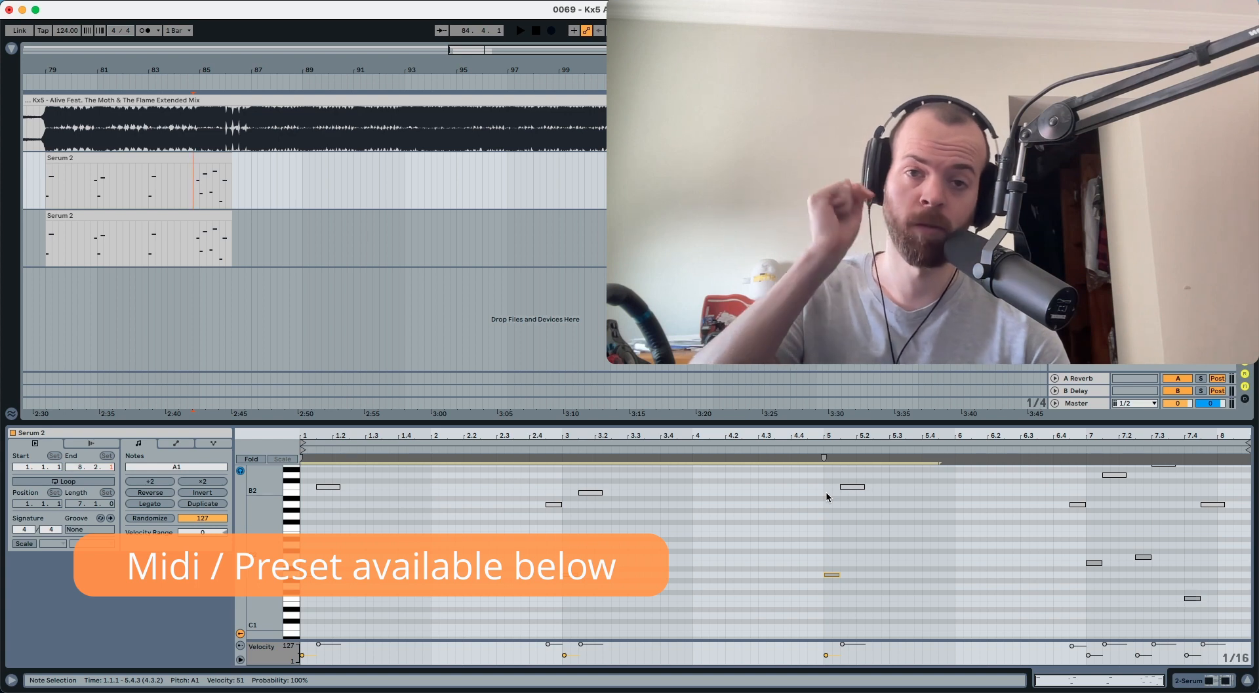
pyautogui.press('space')
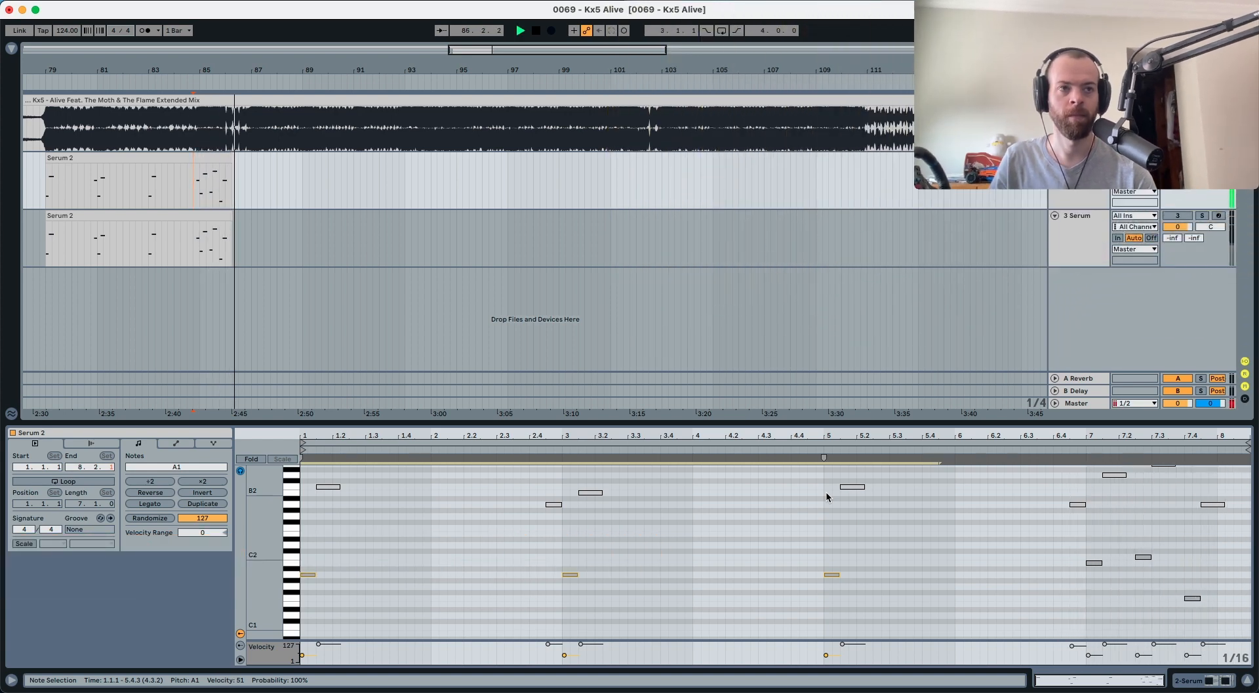
pyautogui.press('space')
# Open LFOTool on the 3 Serum track, bend the first segment of its volume curve strongly downward and set the depth to 49
pyautogui.click(1056, 242)
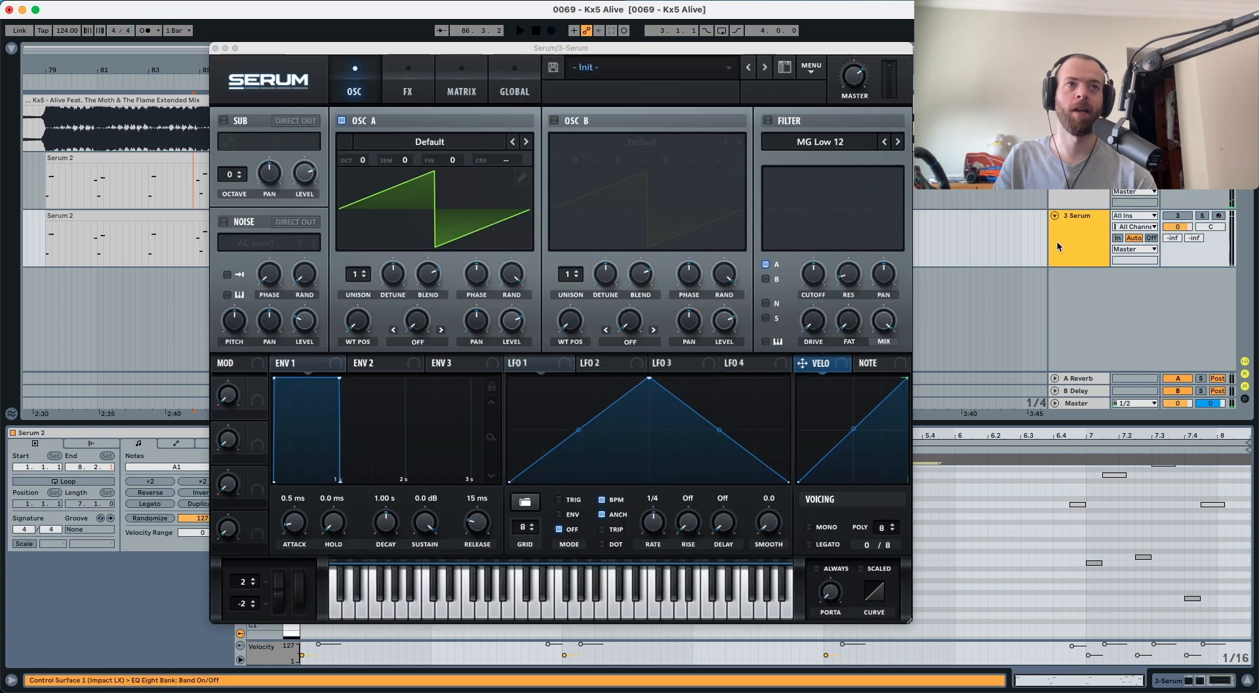
pyautogui.doubleClick(1057, 242)
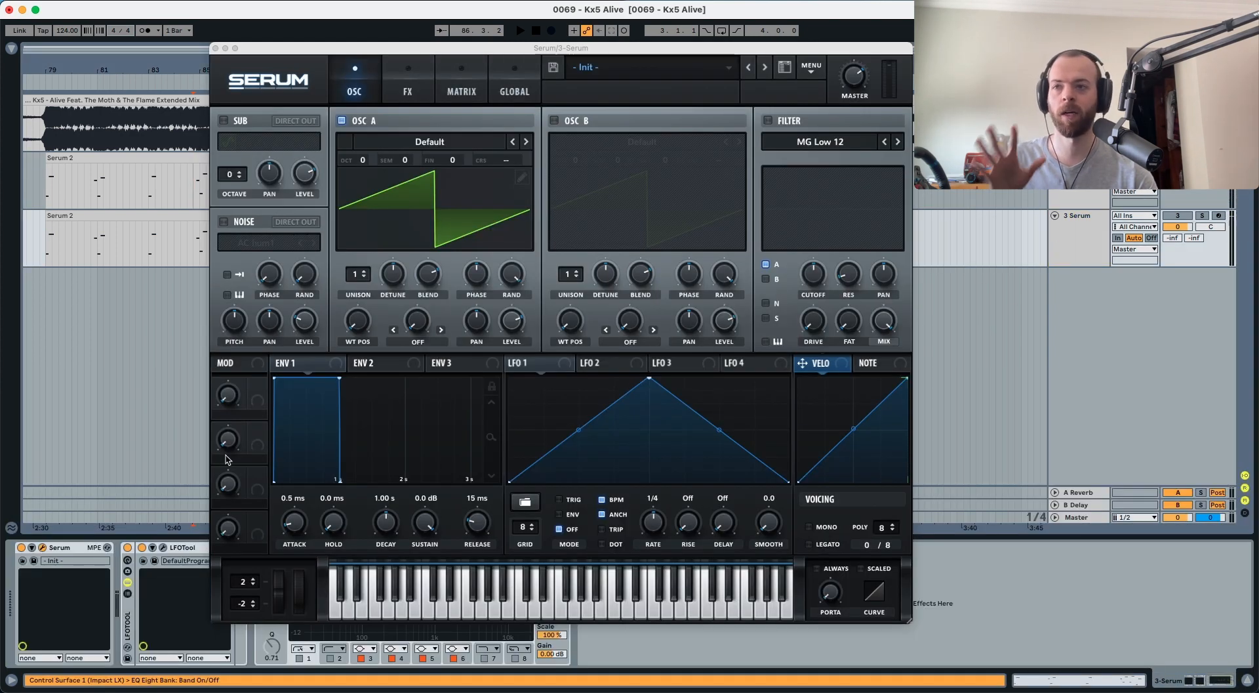
pyautogui.click(163, 547)
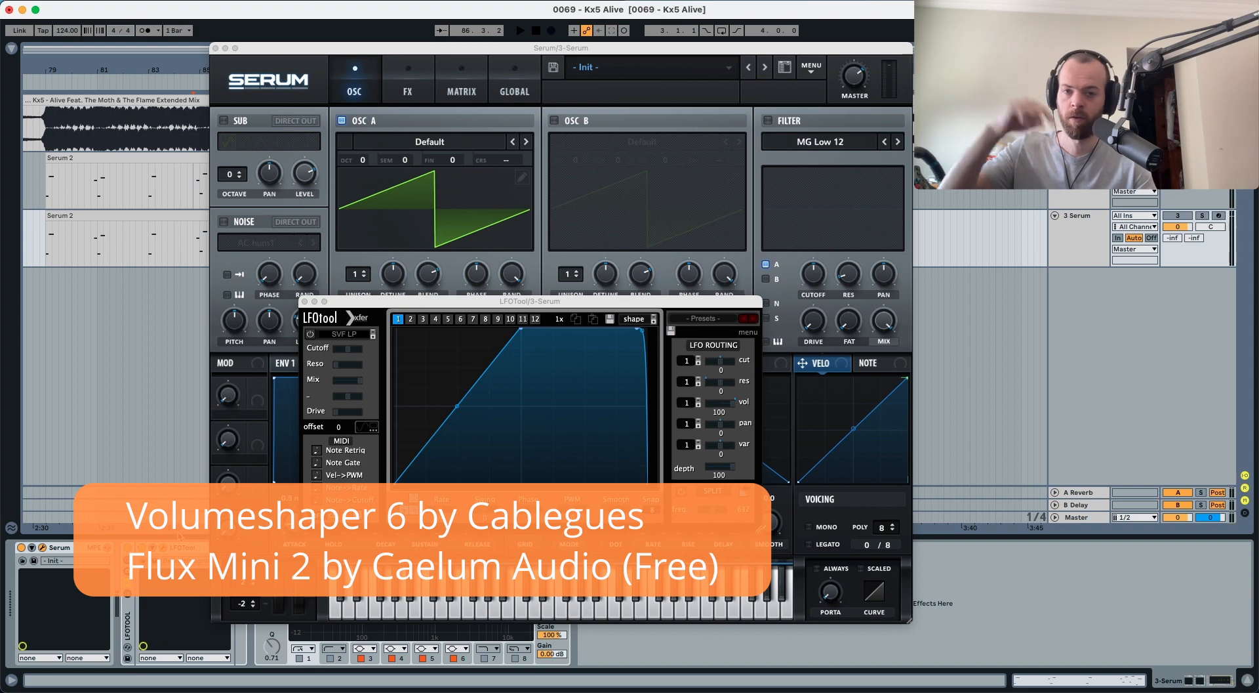
pyautogui.moveTo(457, 406); pyautogui.dragTo(450, 448)
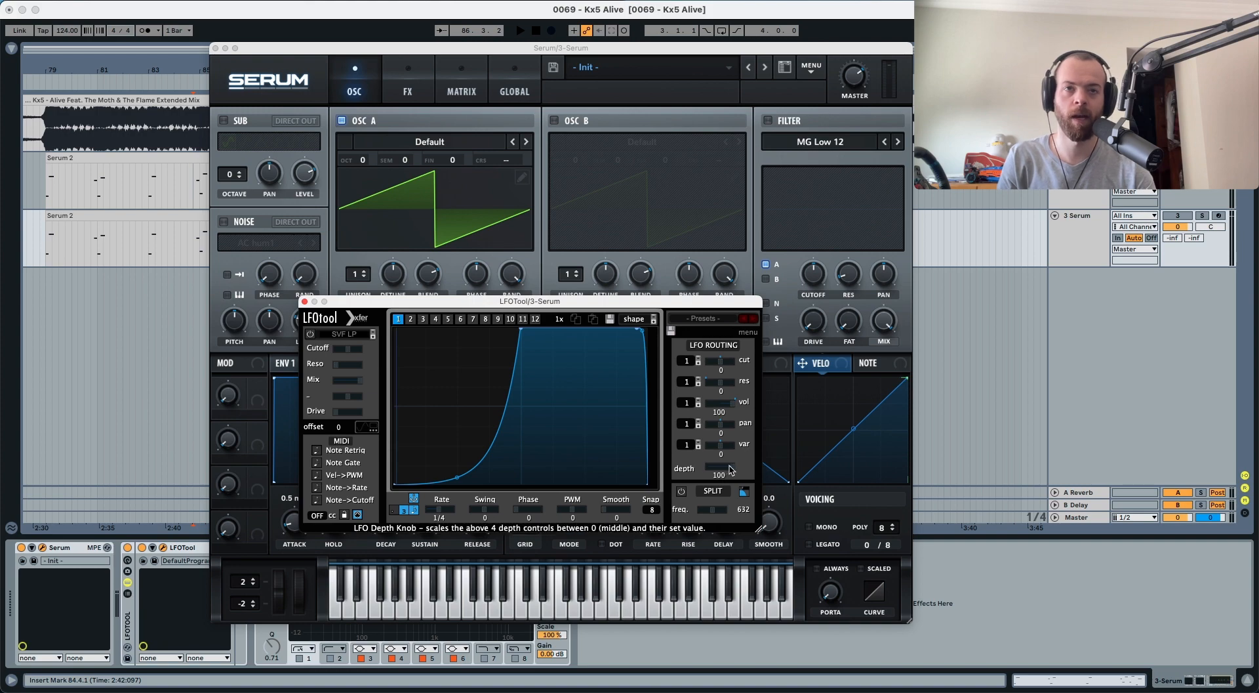
pyautogui.moveTo(731, 469); pyautogui.dragTo(678, 476)
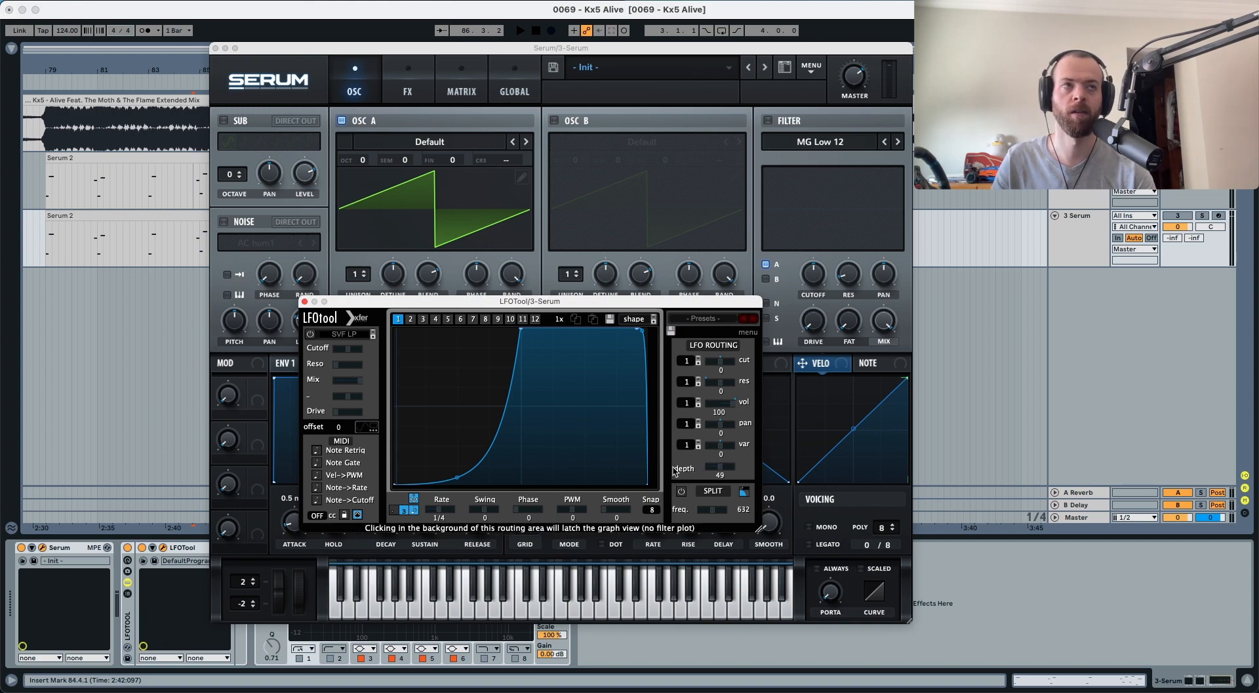
# Audition the Serum part with the sidechain curve, select the lower Serum 2 clip and close LFOTool
pyautogui.press('space')
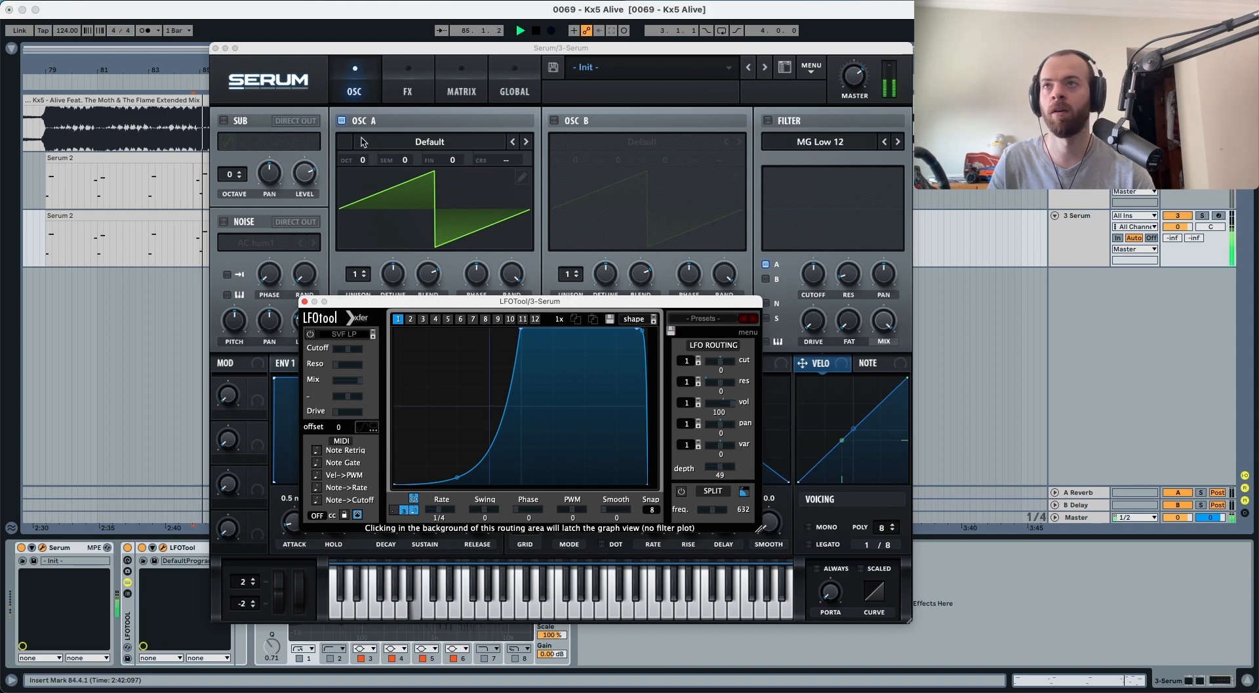
pyautogui.click(60, 215)
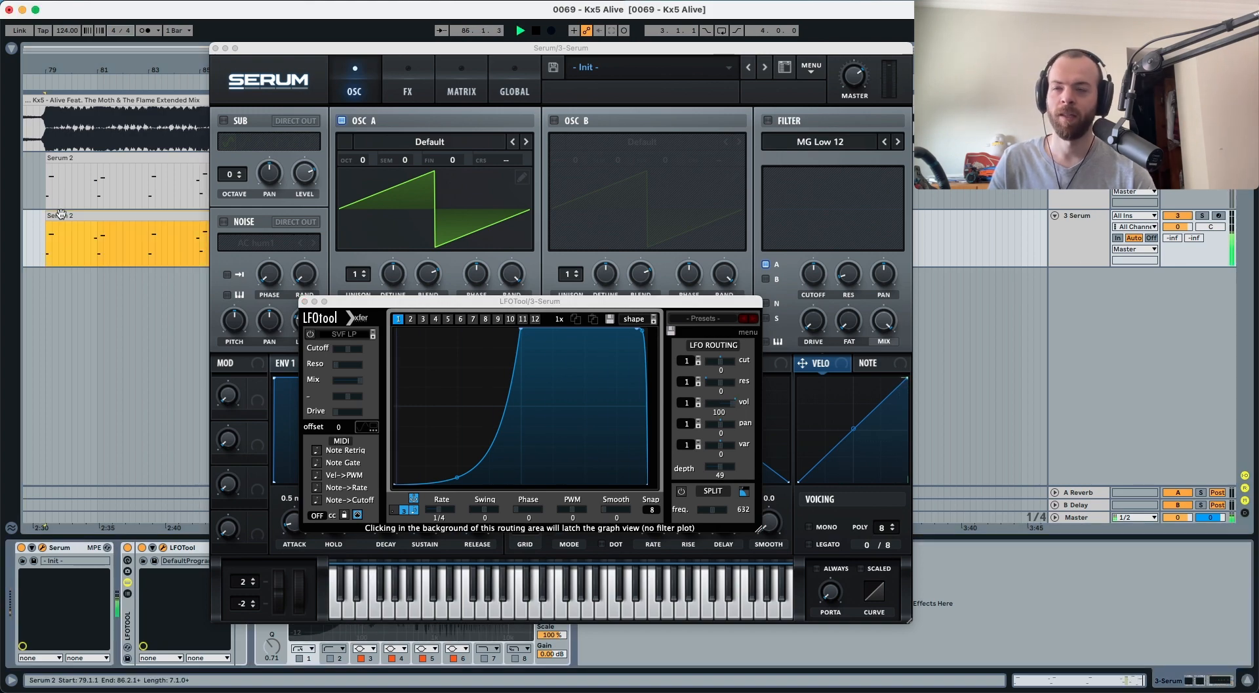
pyautogui.press('space')
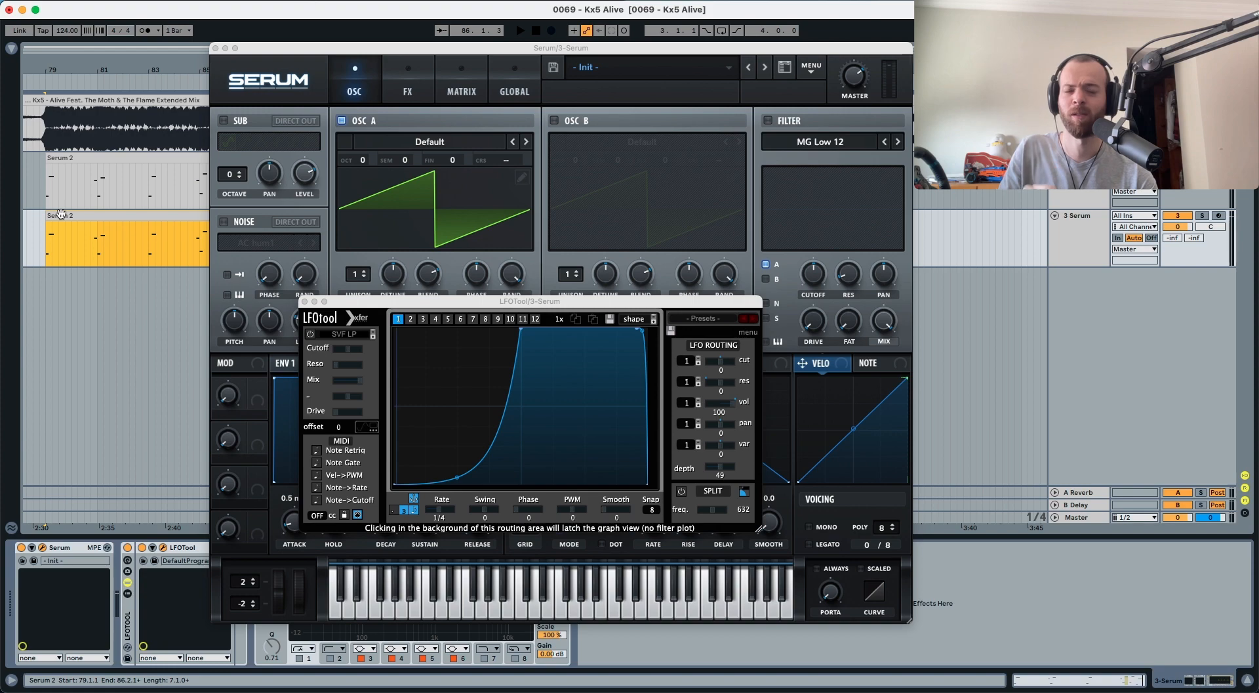
pyautogui.click(304, 301)
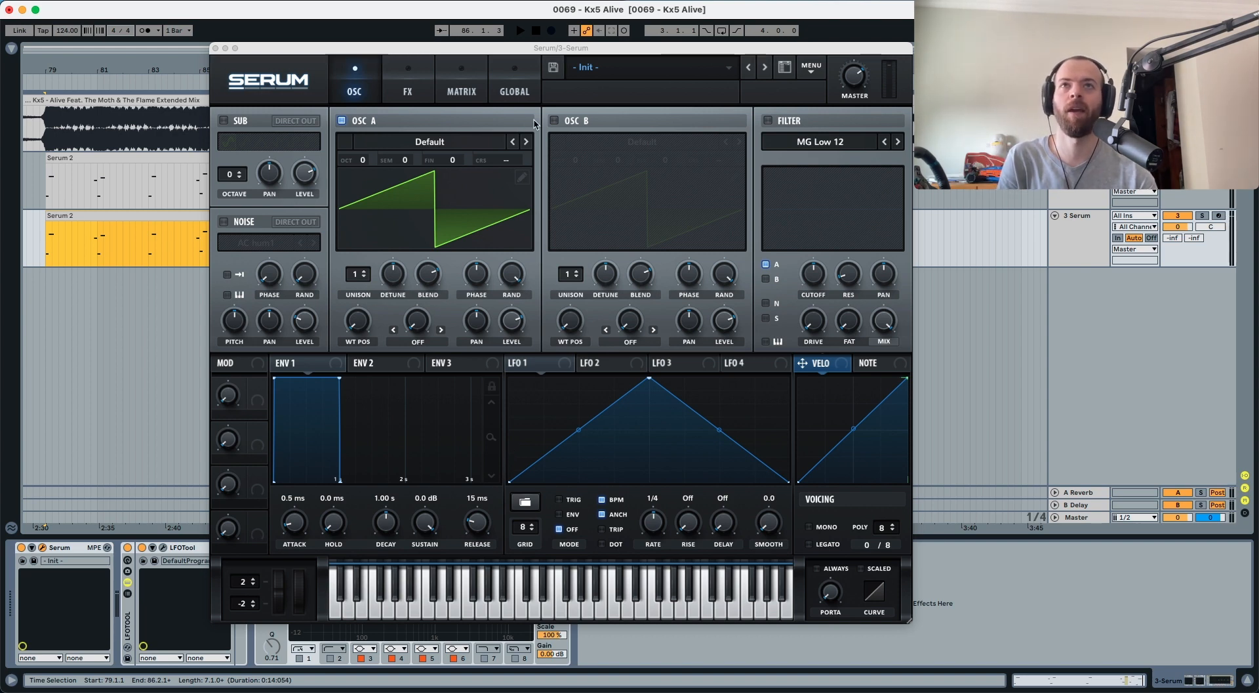
# Turn on oscillator B in Serum, audition it and lower the levels of oscillators A and B
pyautogui.click(554, 120)
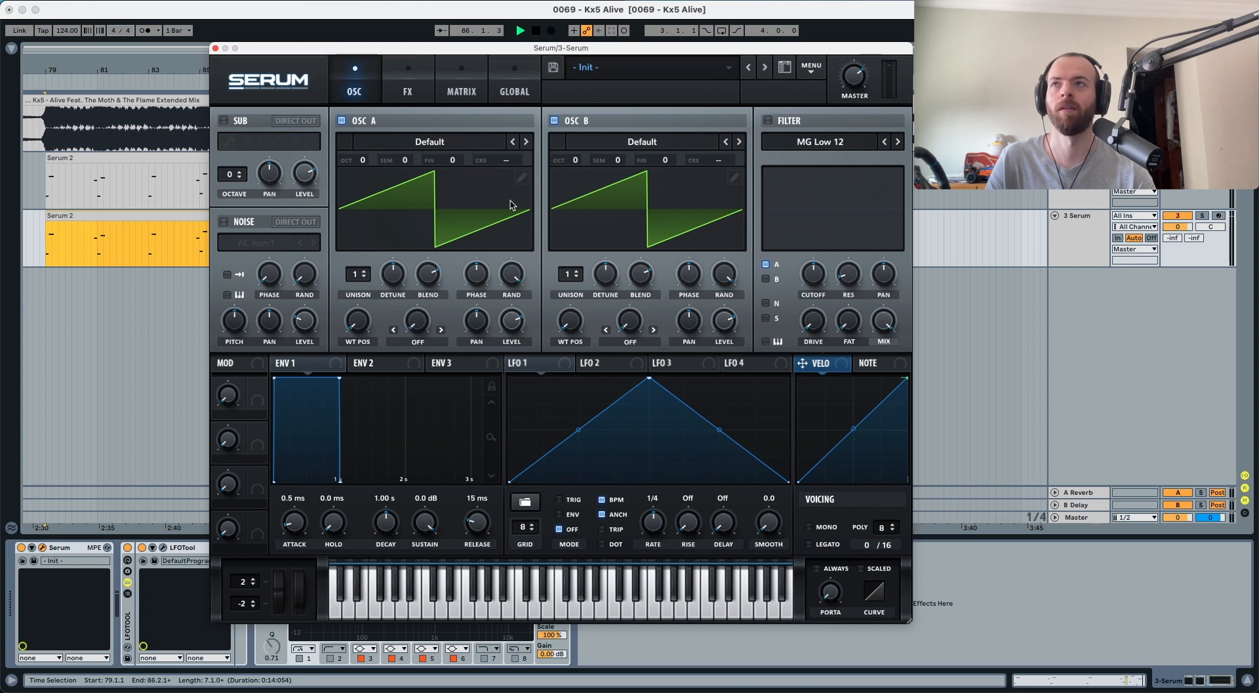
pyautogui.press('space')
pyautogui.press('space')
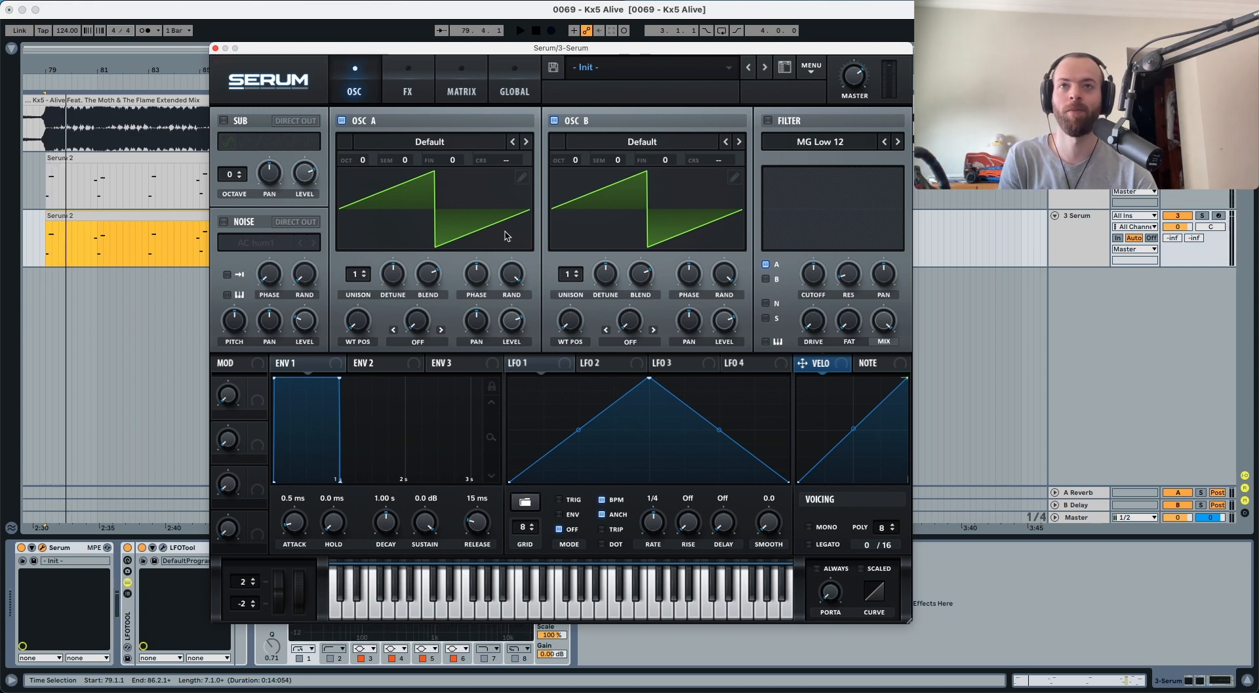
pyautogui.moveTo(503, 317)
pyautogui.moveTo(509, 326); pyautogui.dragTo(507, 358)
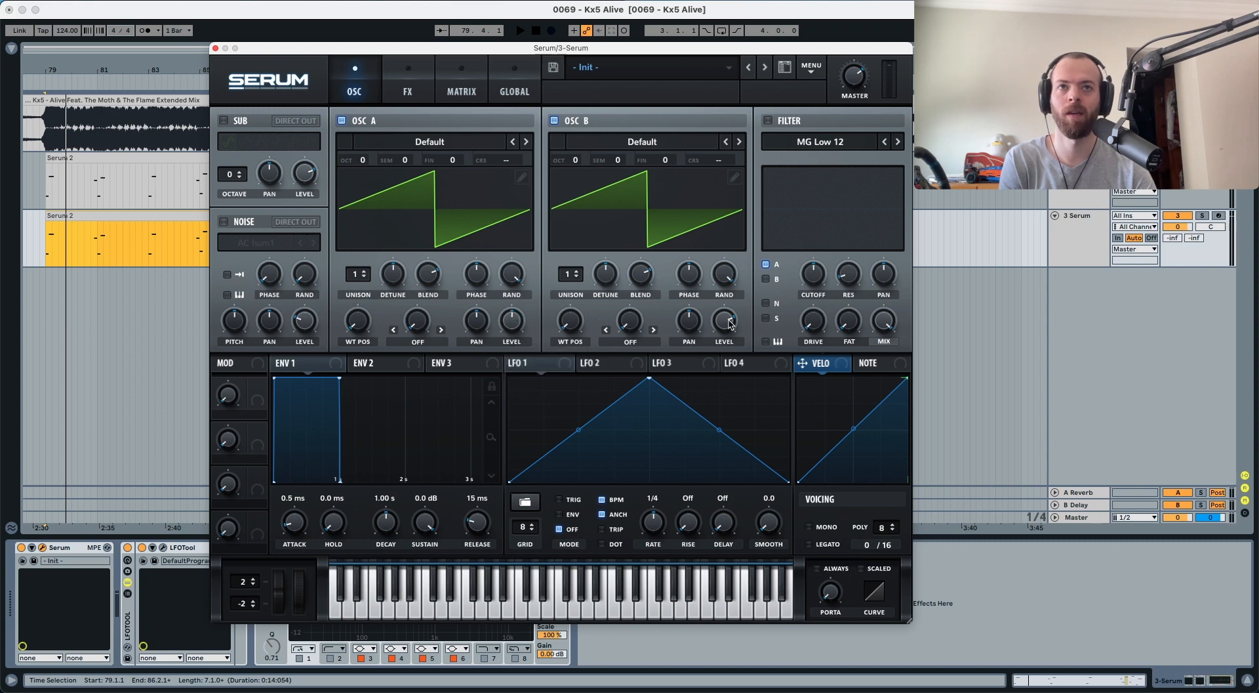
pyautogui.moveTo(730, 323); pyautogui.dragTo(727, 369)
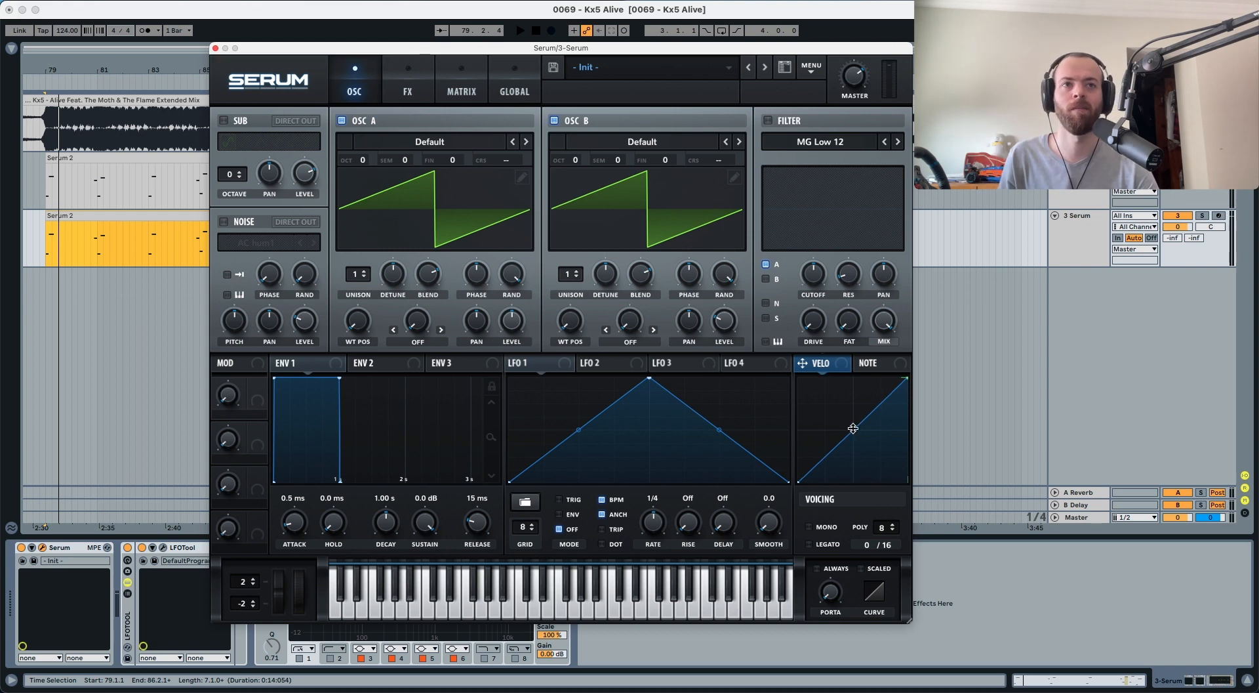
# Bend the velocity curve into a steep late rise, assign velocity to the levels of oscillators A and B, and audition it
pyautogui.moveTo(853, 428); pyautogui.dragTo(854, 471)
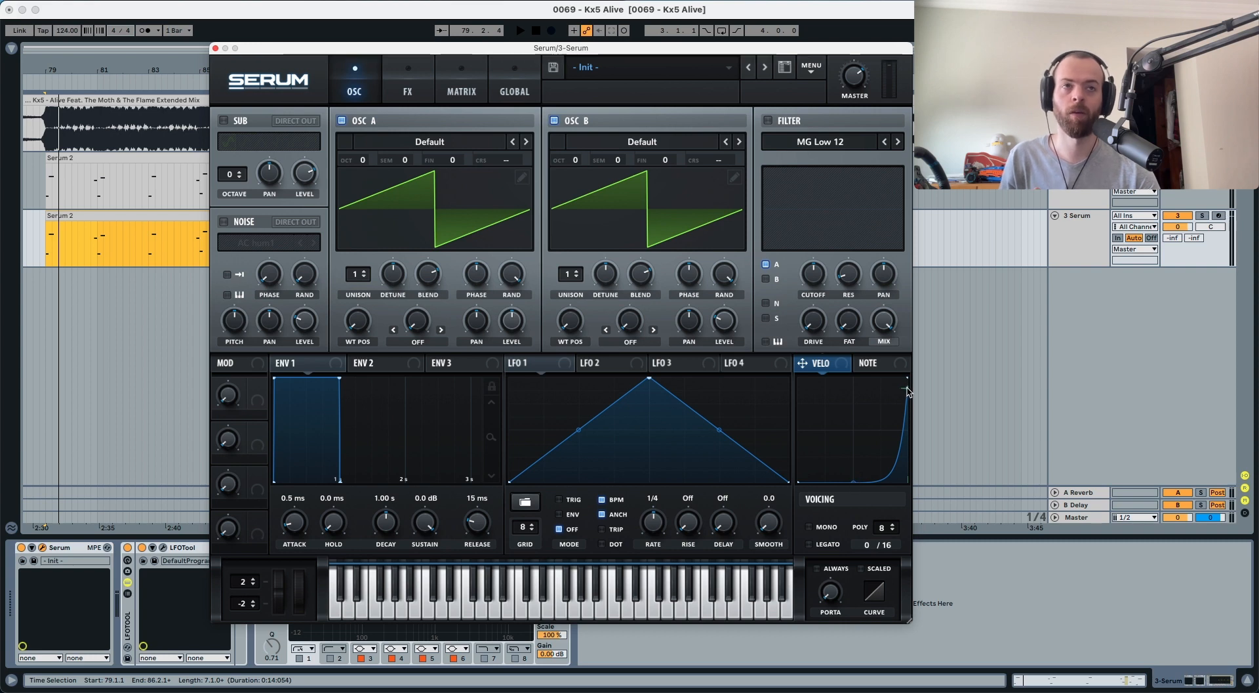
pyautogui.moveTo(841, 368); pyautogui.dragTo(511, 322)
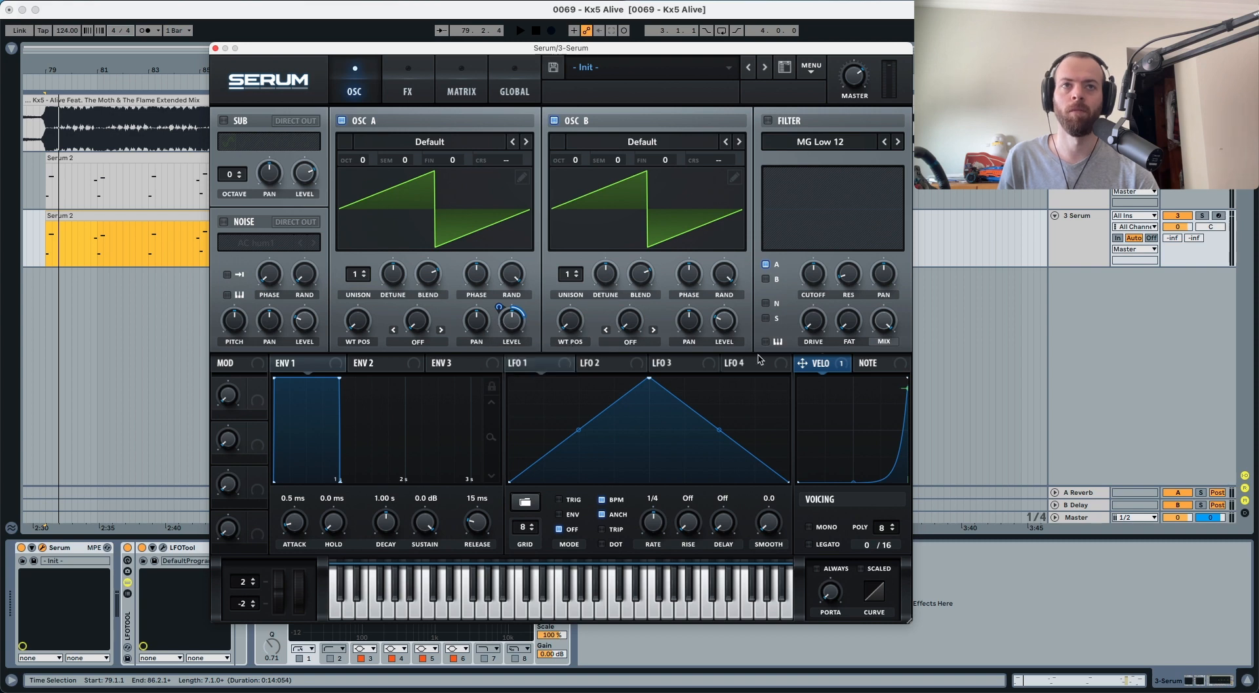
pyautogui.moveTo(815, 365); pyautogui.dragTo(709, 315)
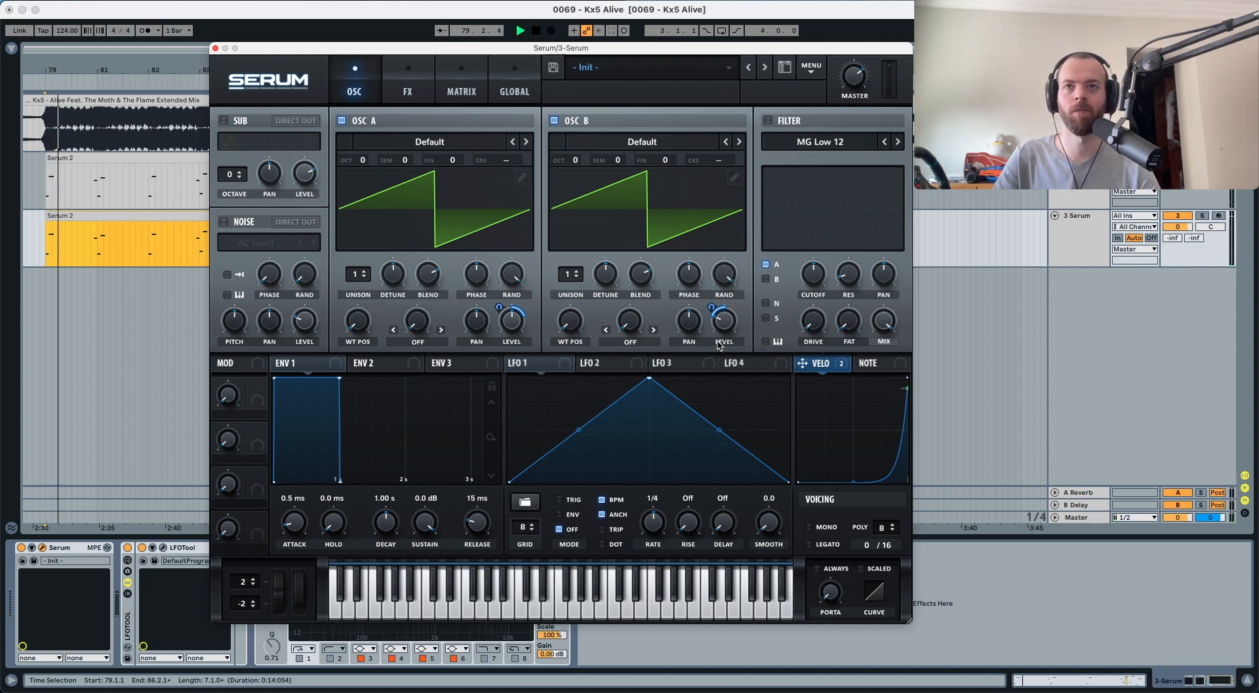
pyautogui.press('space')
pyautogui.press('space')
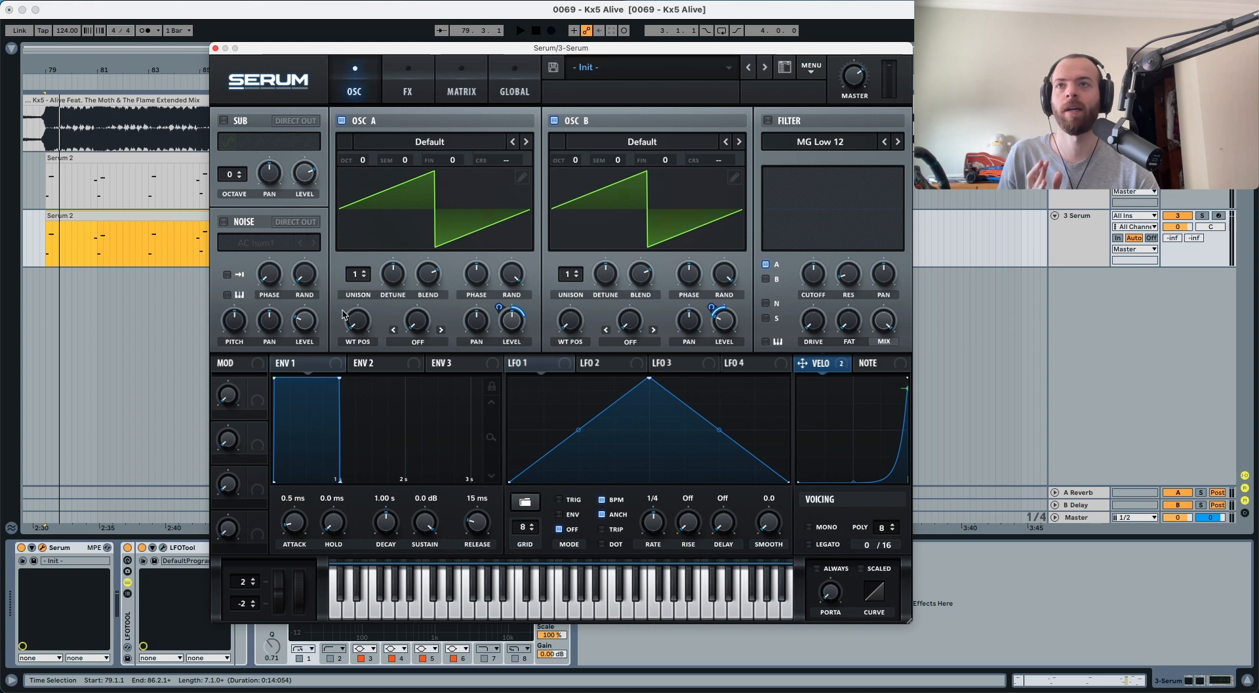
# Enable the filter for oscillators A and B, choose MG Low 18 and raise the cutoff until only the highest frequencies are reduced
pyautogui.click(767, 121)
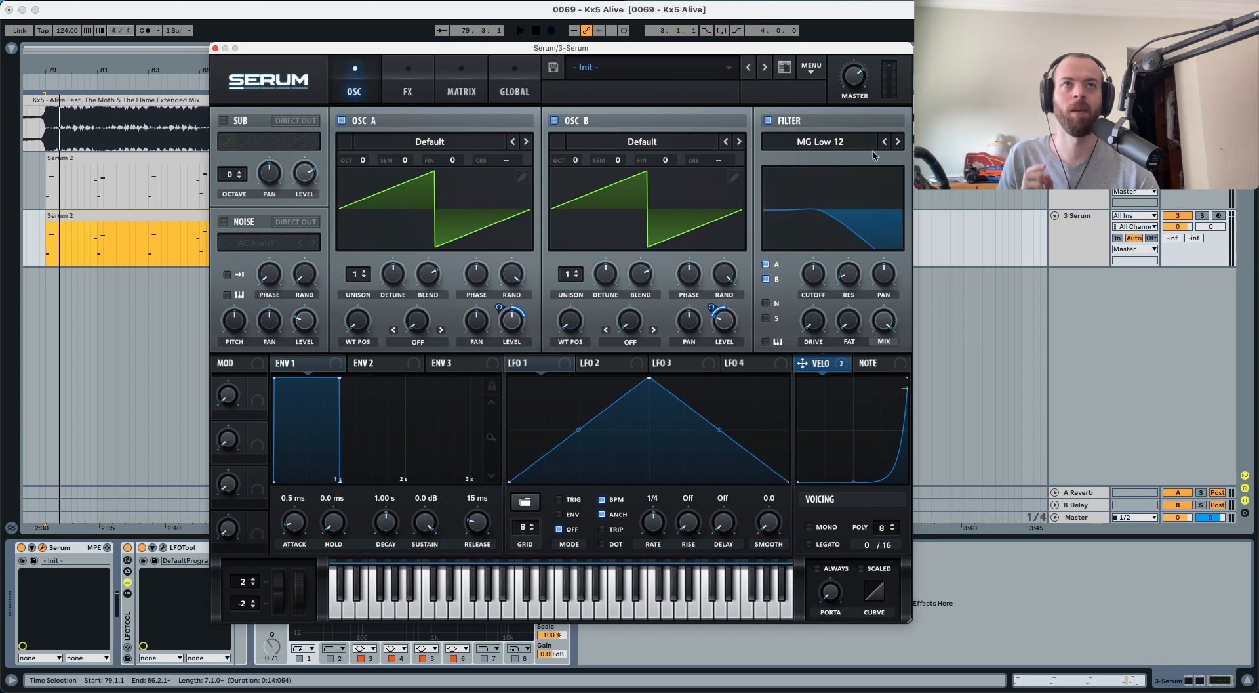
pyautogui.click(898, 143)
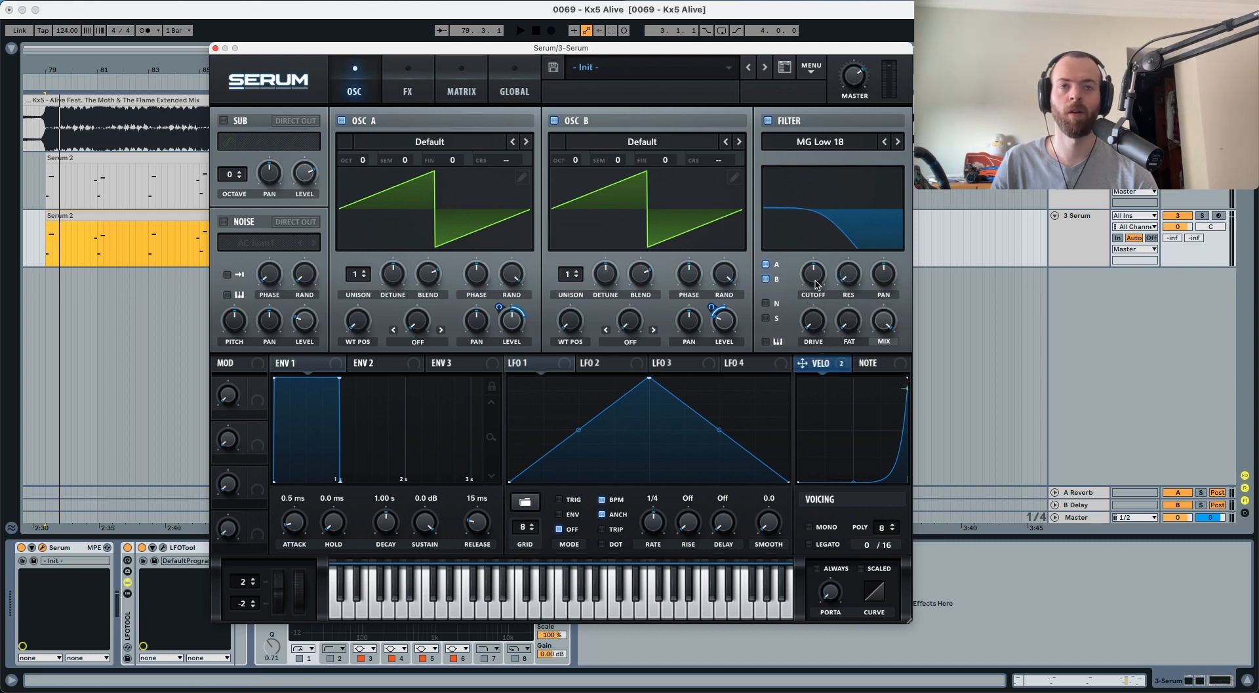
pyautogui.moveTo(815, 284); pyautogui.dragTo(831, 186)
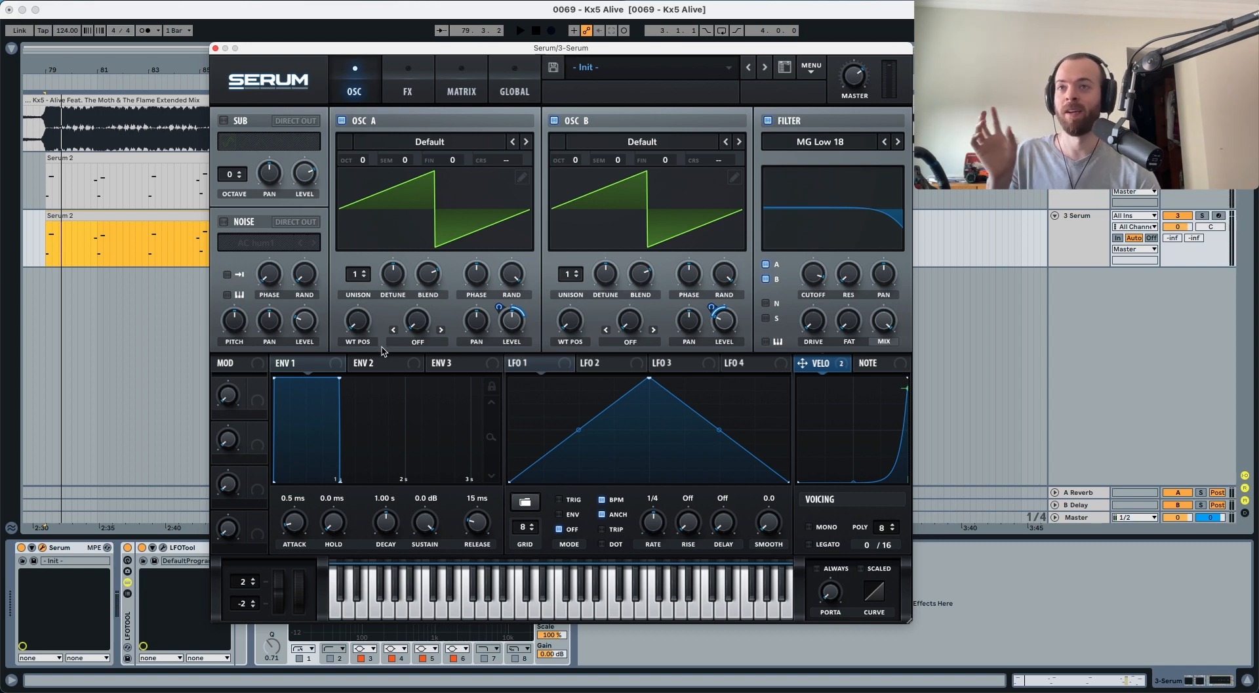
# Set Envelope 1 to 2.2 ms attack, 42 ms hold, 2.28 s decay, -∞ dB sustain and 459 ms release
pyautogui.click(305, 364)
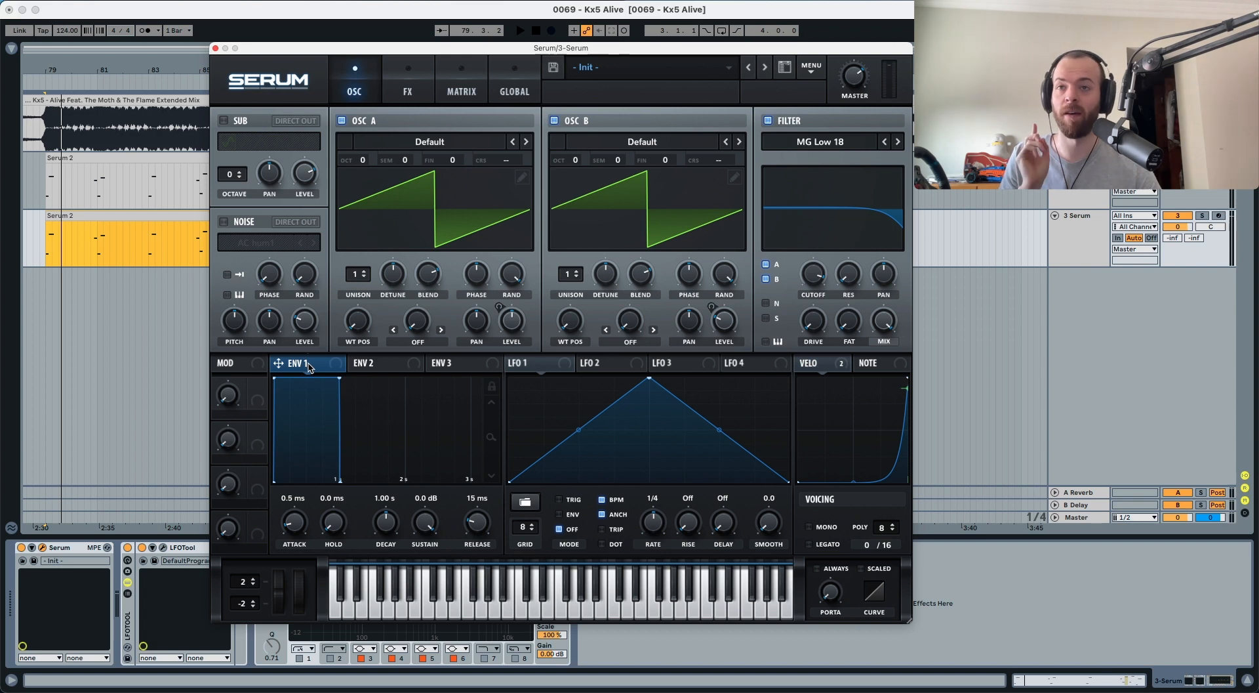
pyautogui.moveTo(297, 524); pyautogui.dragTo(333, 494)
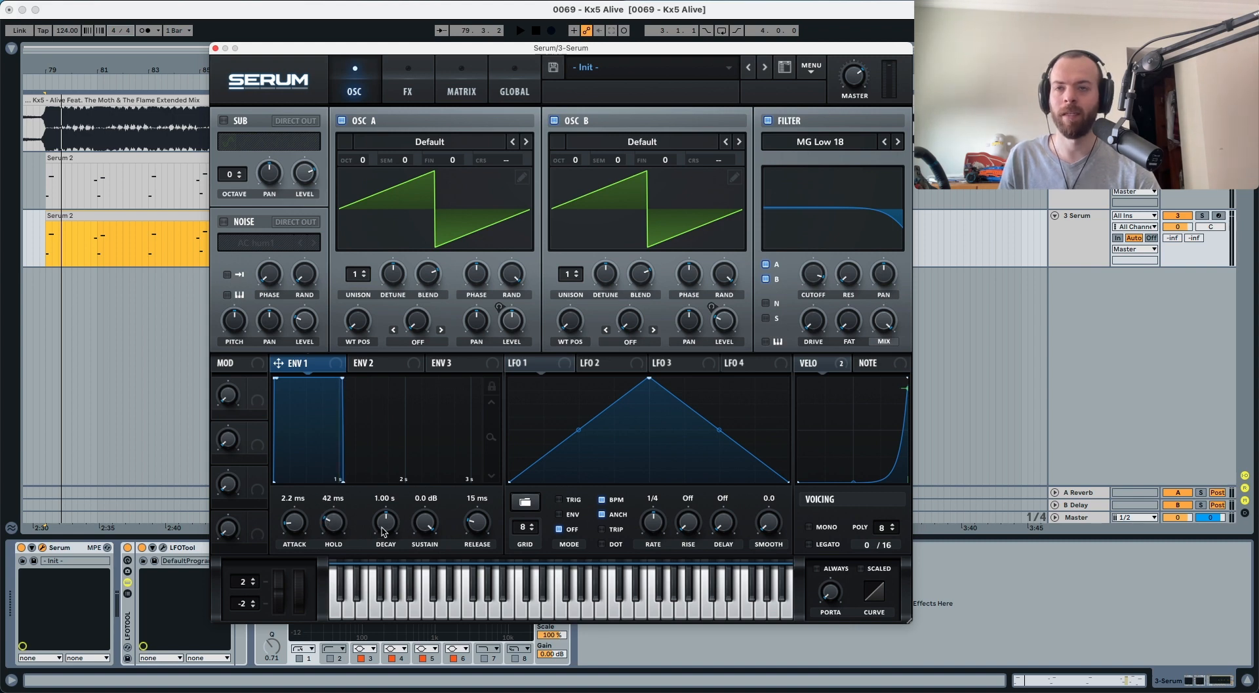
pyautogui.moveTo(384, 531); pyautogui.dragTo(417, 649)
pyautogui.moveTo(471, 527); pyautogui.dragTo(477, 500)
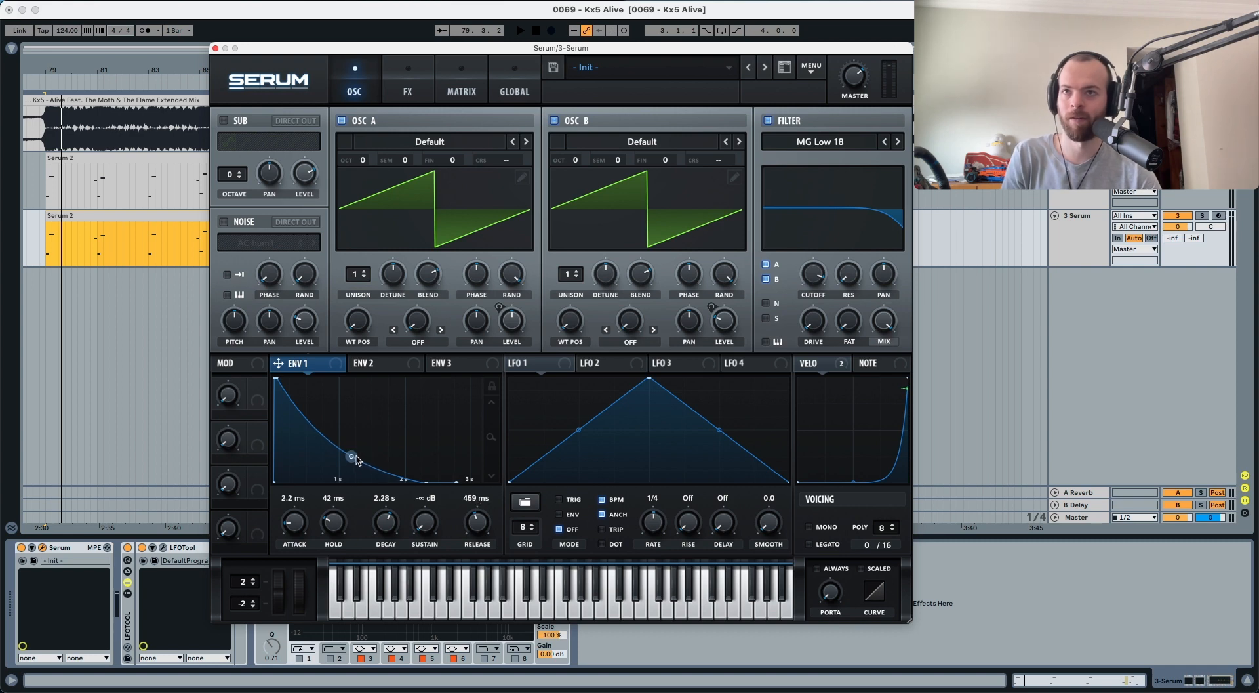
# Flatten the decay curve of Envelope 1 slightly by raising its midpoint and play the melody to hear it
pyautogui.moveTo(353, 456); pyautogui.dragTo(266, 455)
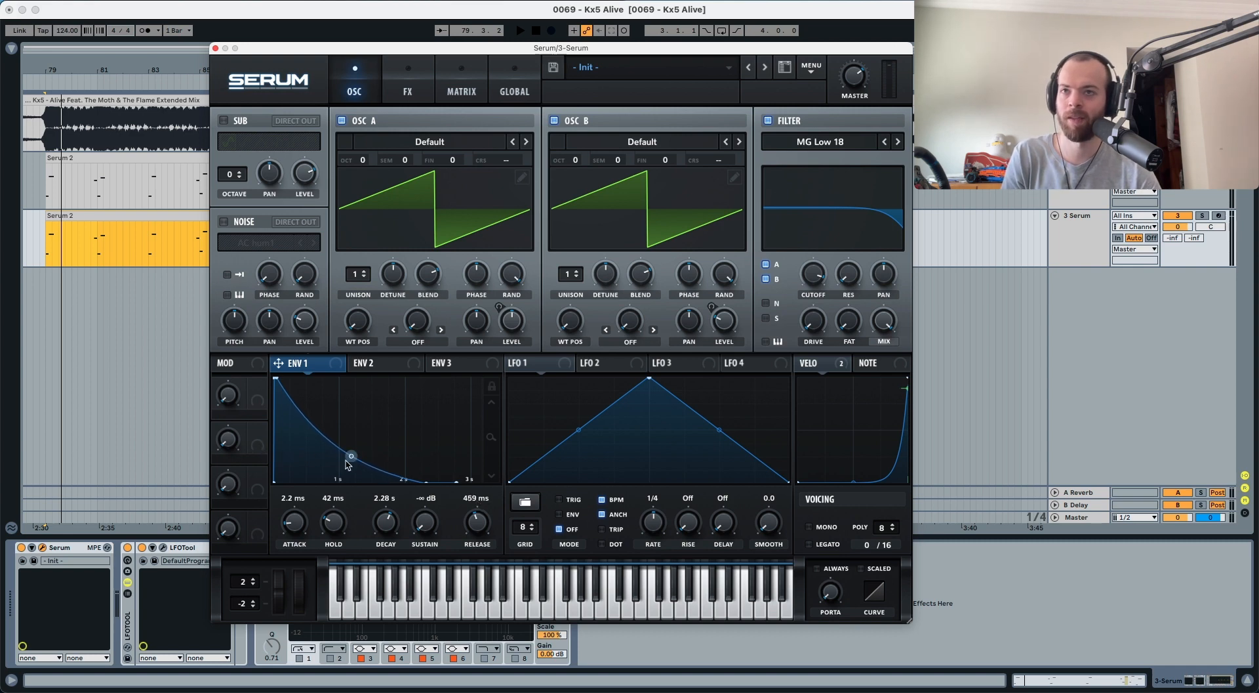
pyautogui.moveTo(352, 457)
pyautogui.mouseDown()
pyautogui.moveTo(351, 439)
pyautogui.moveTo(353, 453)
pyautogui.mouseUp()
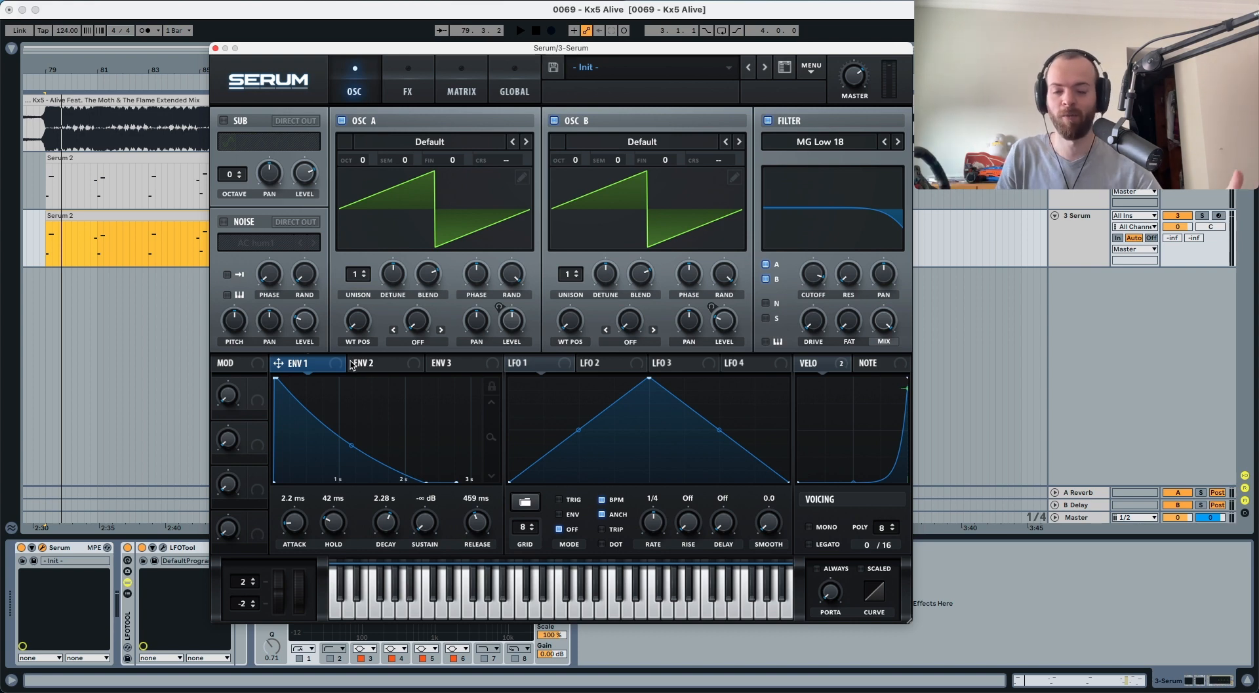
pyautogui.press('space')
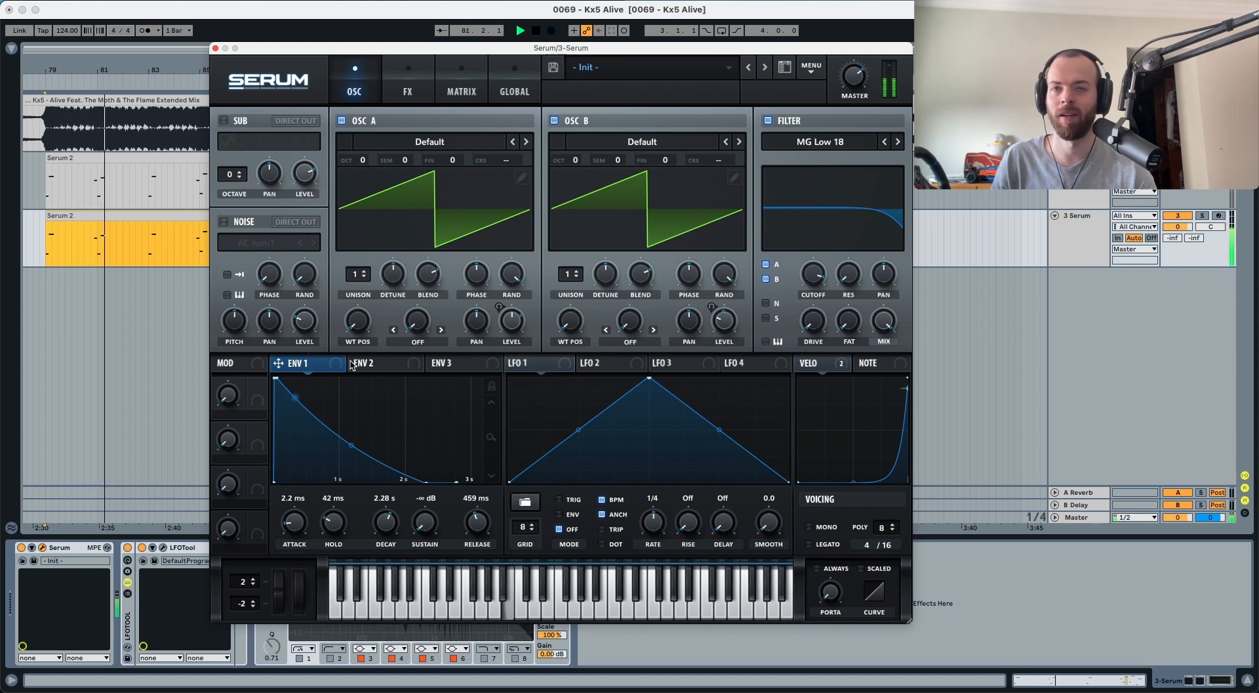
# Switch the voicing to mono and play the melody from bar 80.4 before and after to compare how the notes overlap
pyautogui.press('space')
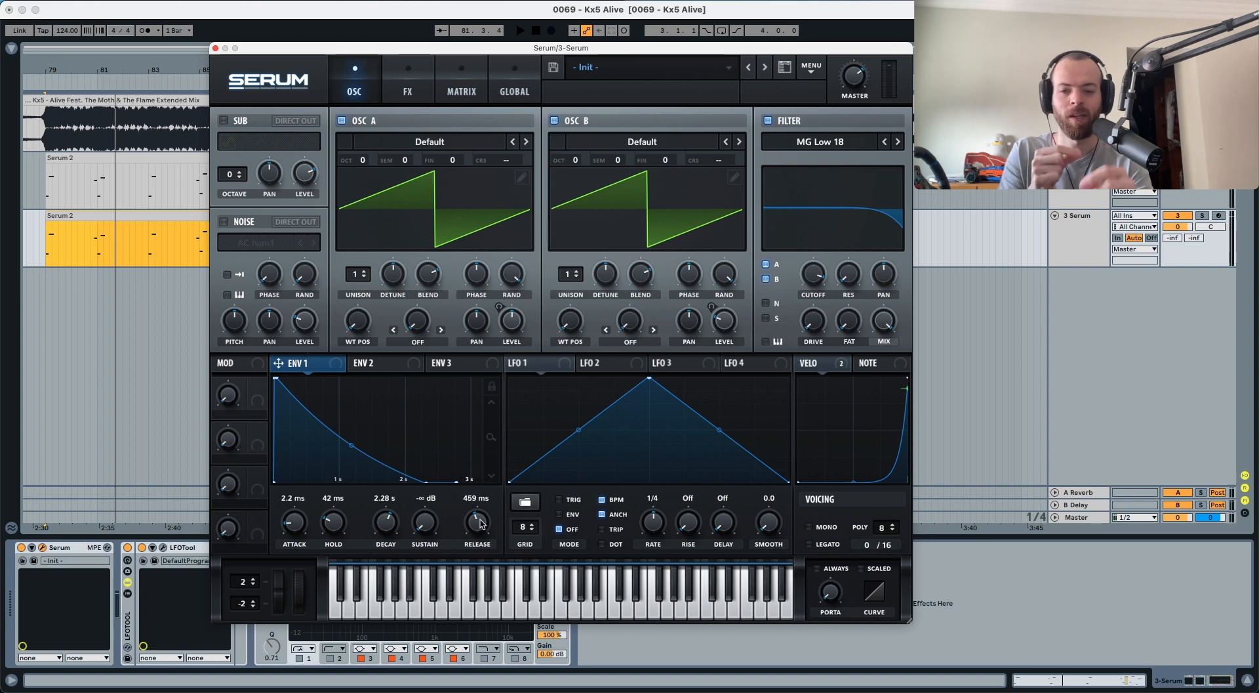
pyautogui.click(93, 251)
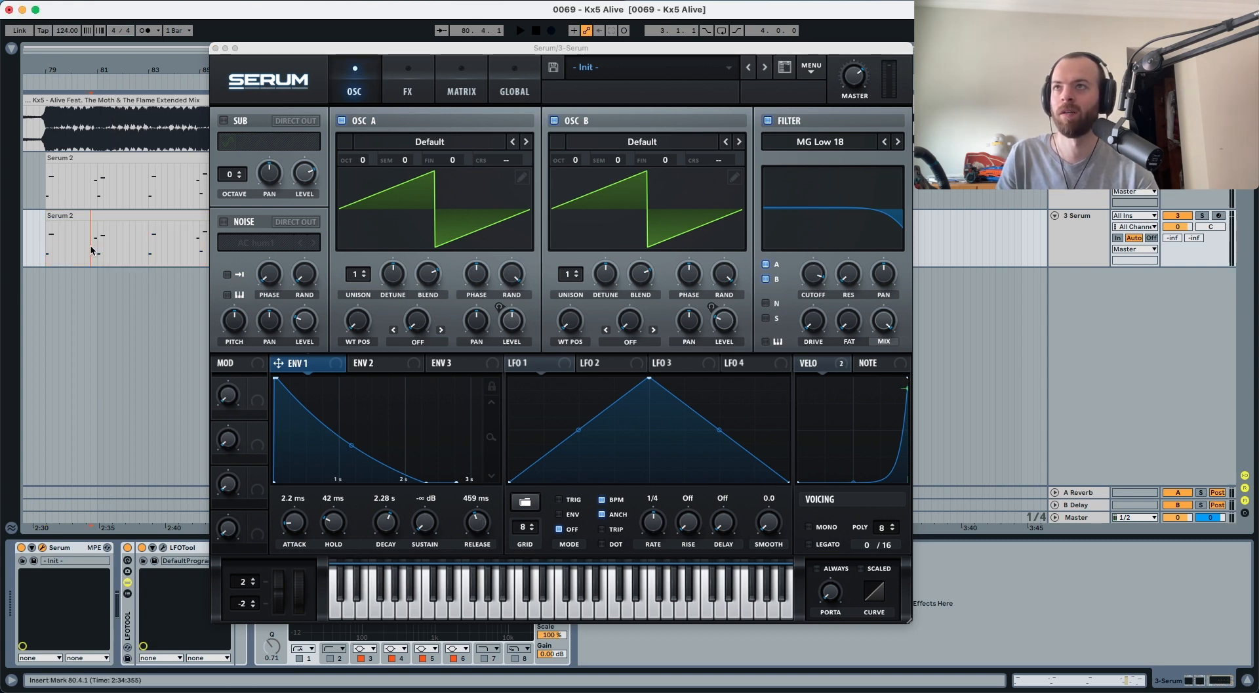
pyautogui.press('space')
pyautogui.press('space')
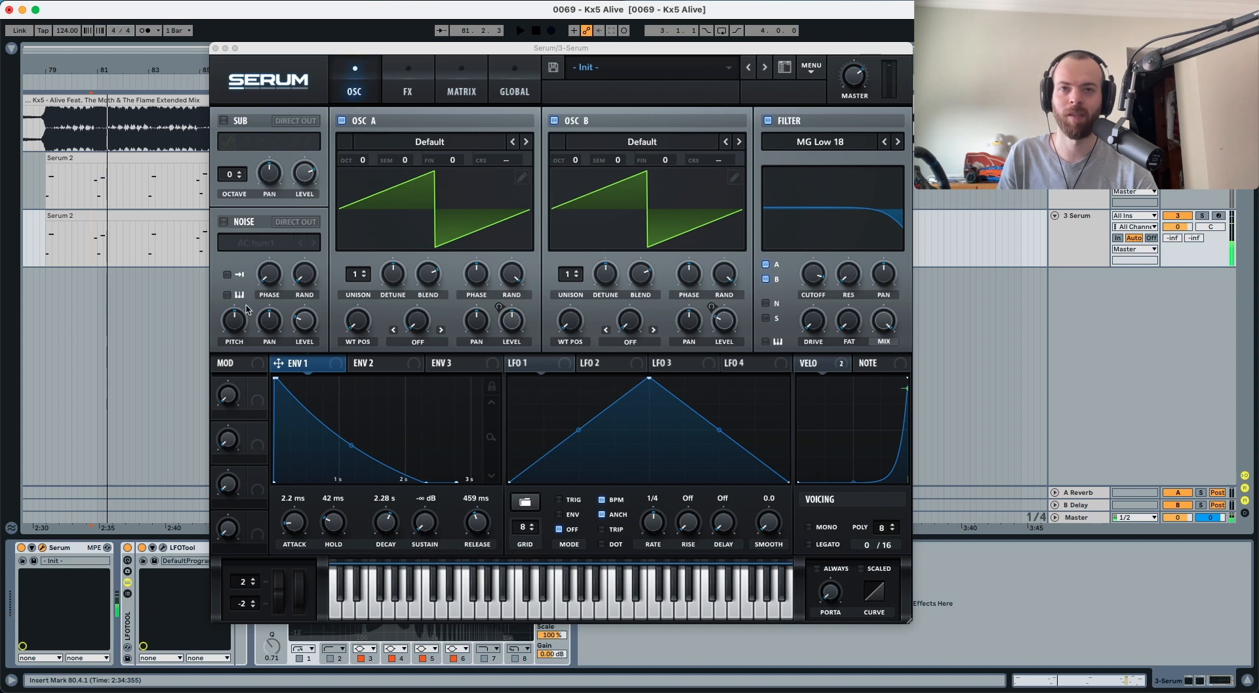
pyautogui.click(809, 527)
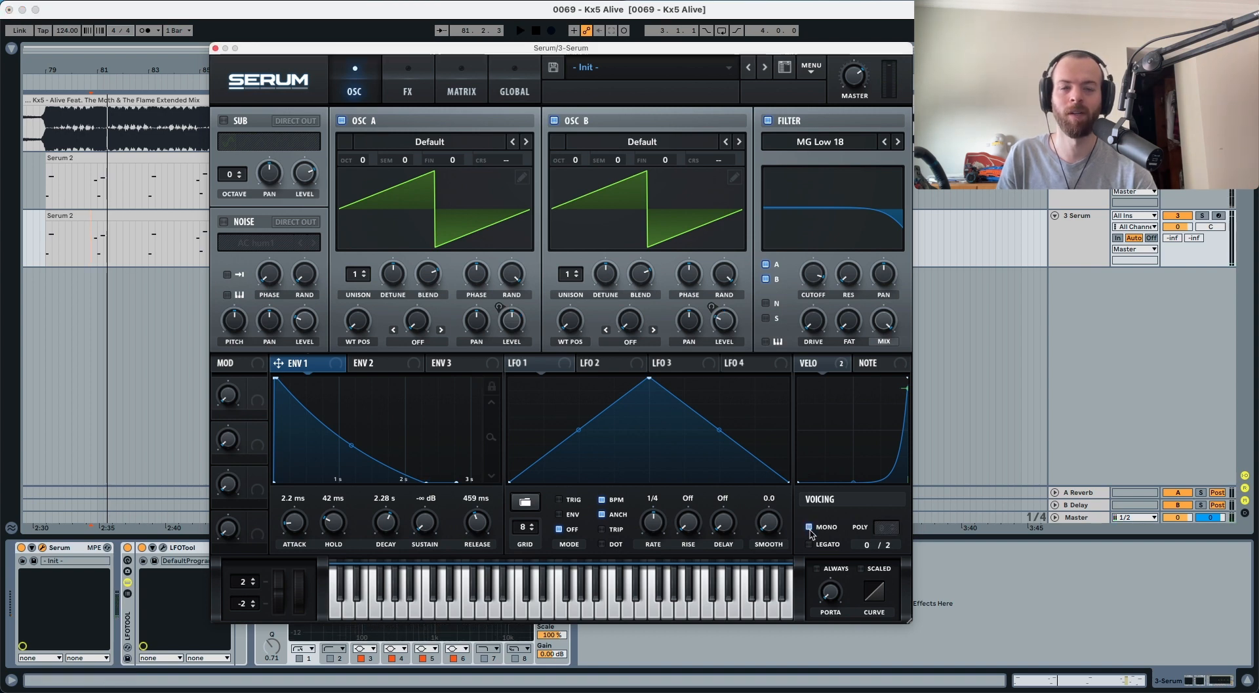
pyautogui.press('space')
pyautogui.press('space')
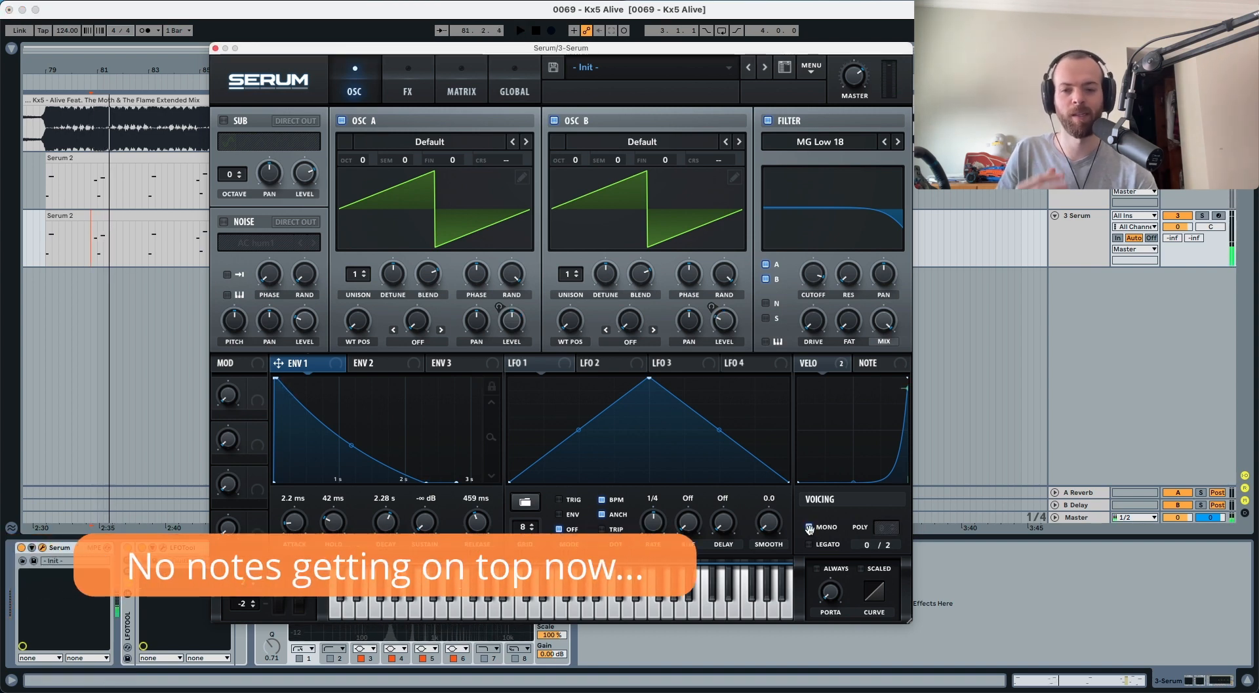
# Assign LFO 1 to the fine tuning of oscillators A and B and set its rate to 1/32
pyautogui.click(553, 365)
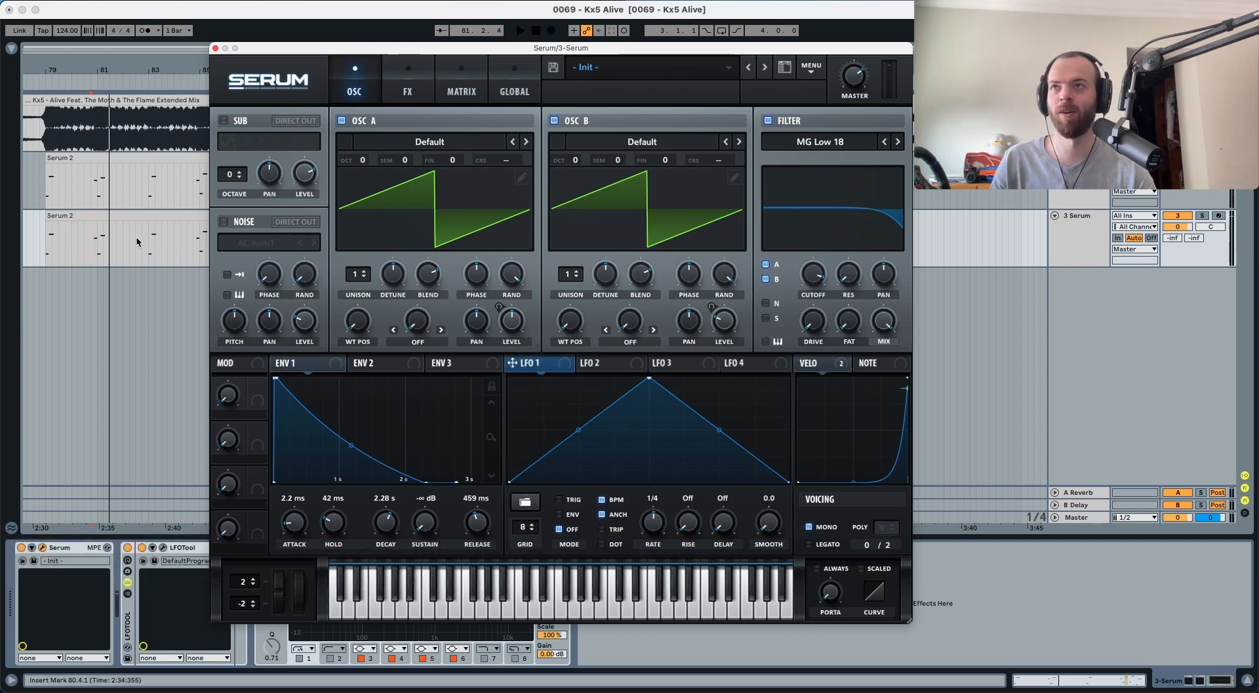
pyautogui.click(97, 244)
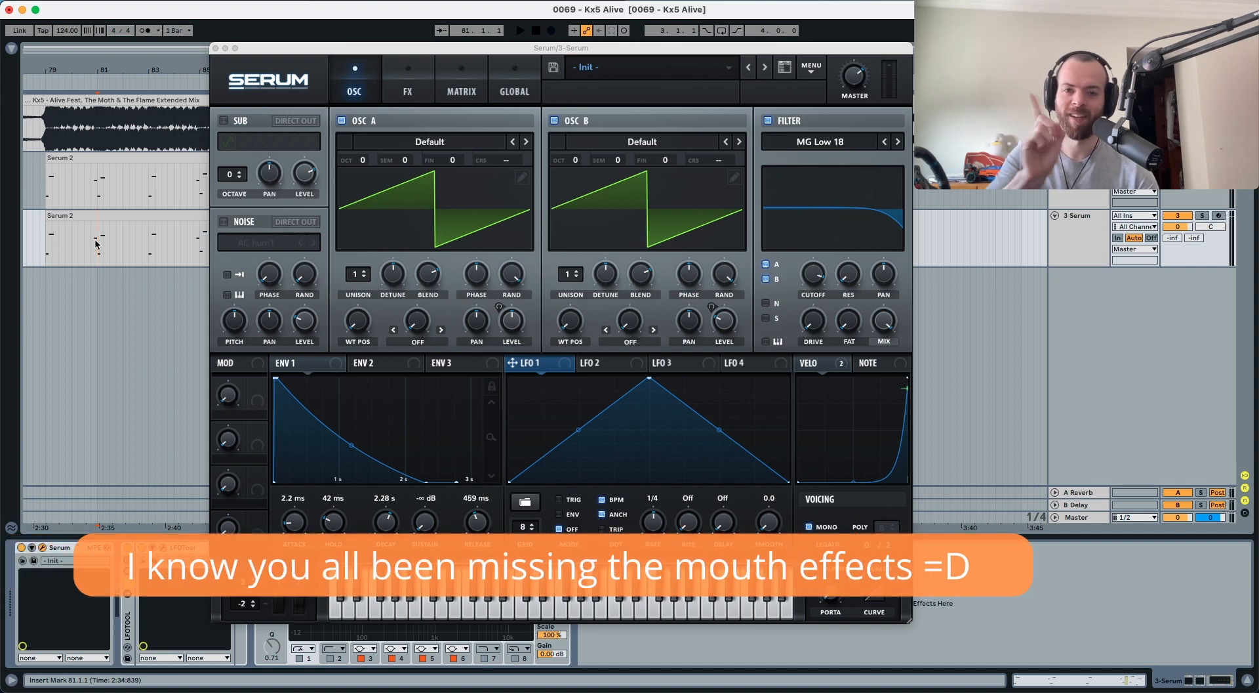
pyautogui.press('space')
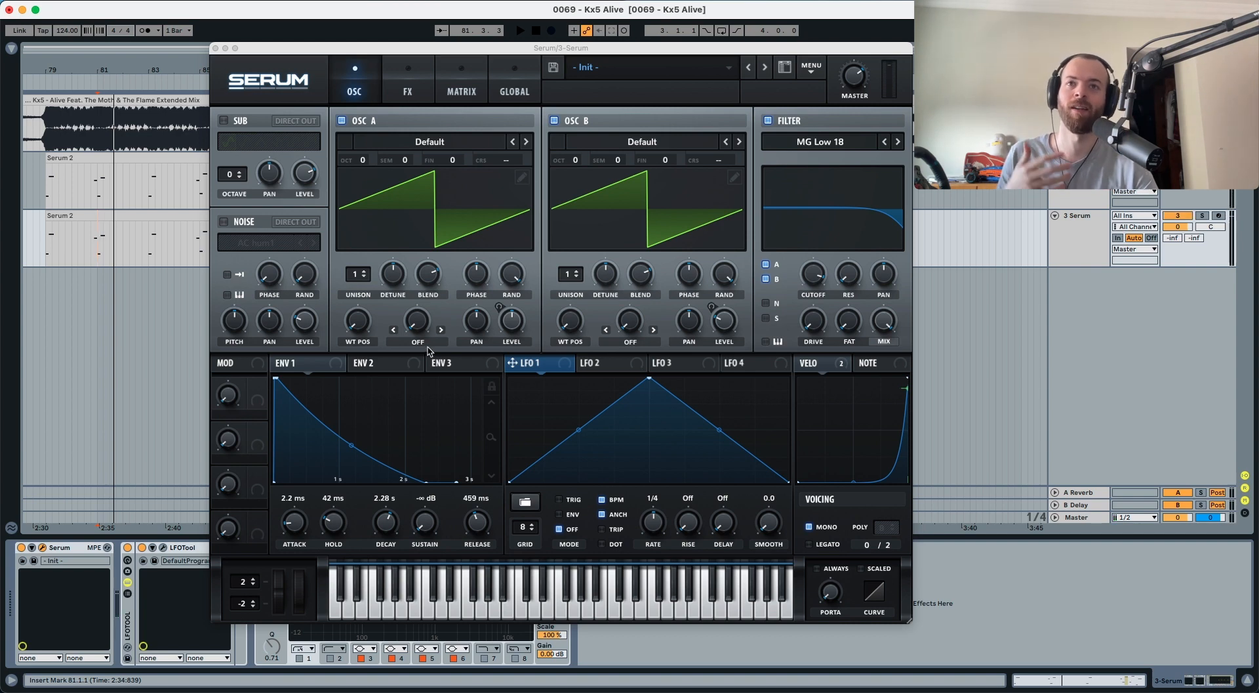
pyautogui.click(524, 364)
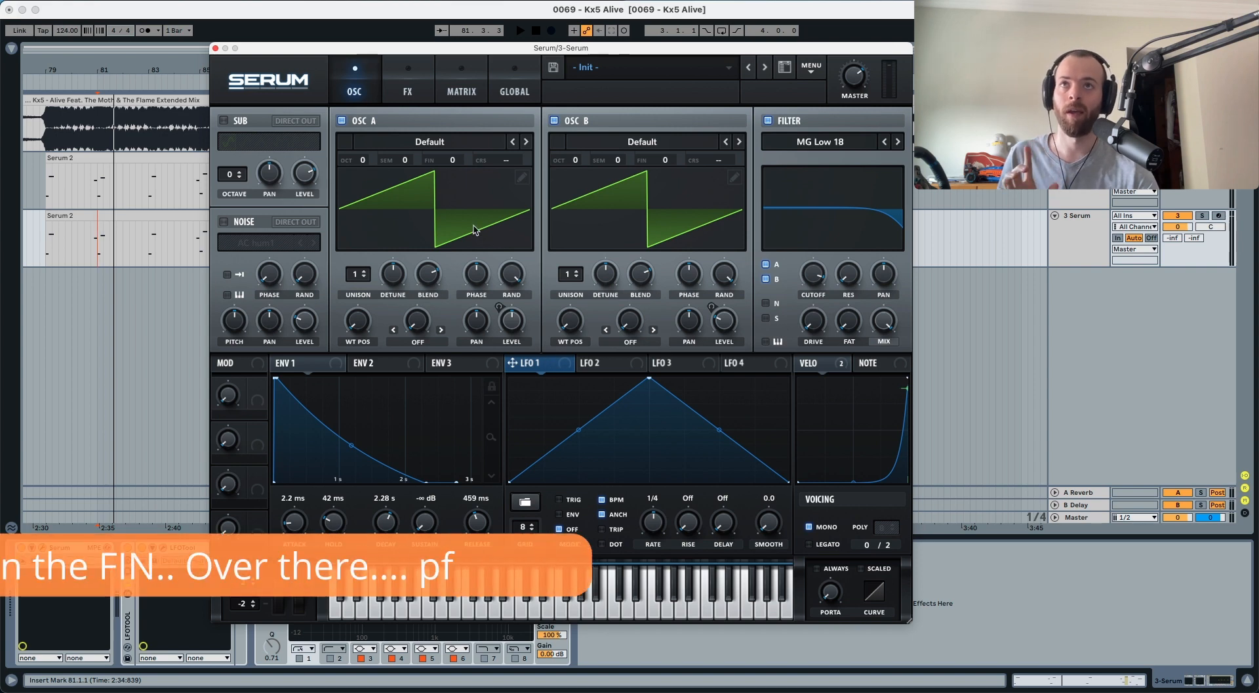
pyautogui.moveTo(553, 335); pyautogui.dragTo(469, 239)
pyautogui.moveTo(561, 364); pyautogui.dragTo(675, 231)
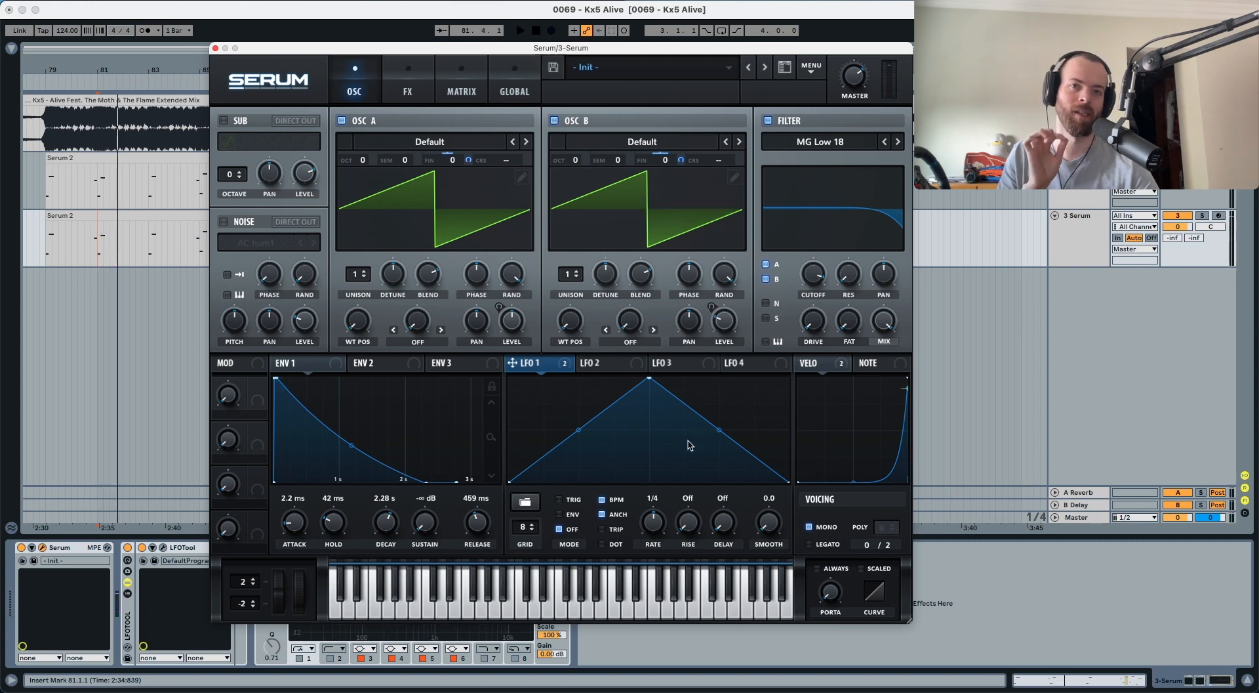
pyautogui.moveTo(654, 524); pyautogui.dragTo(661, 502)
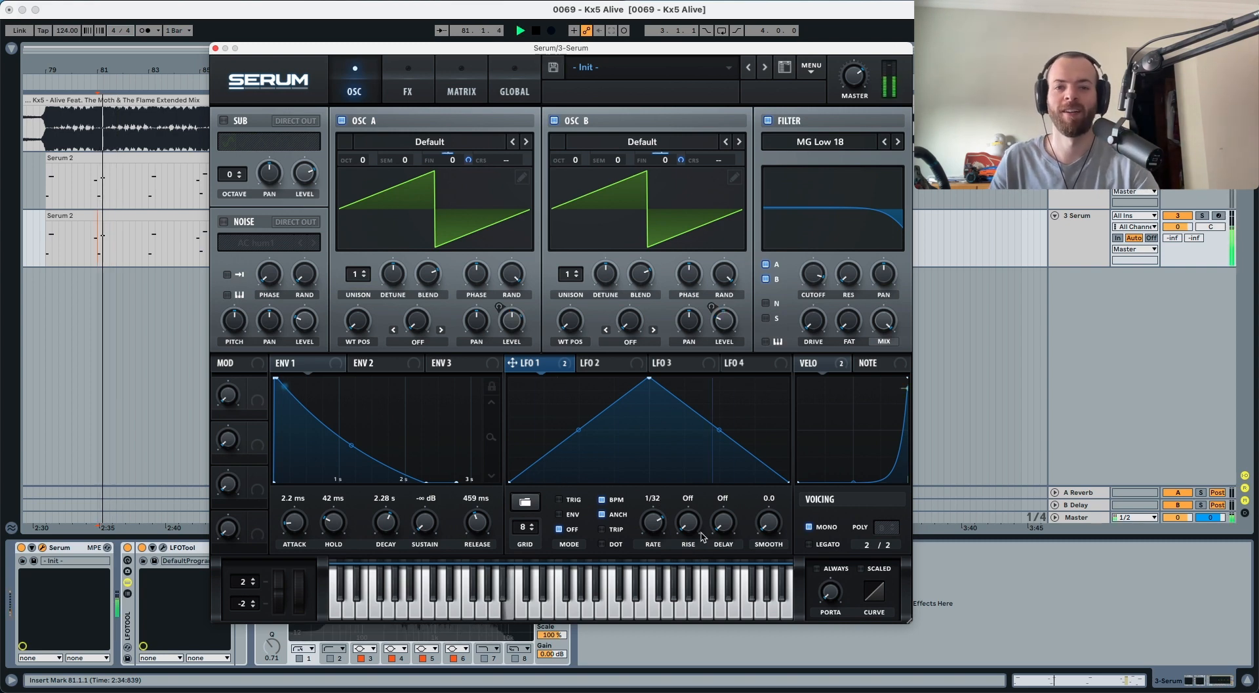
# Bypass all LFO 1 destinations and re-enable them to compare the sound with and without the modulation
pyautogui.rightClick(540, 364)
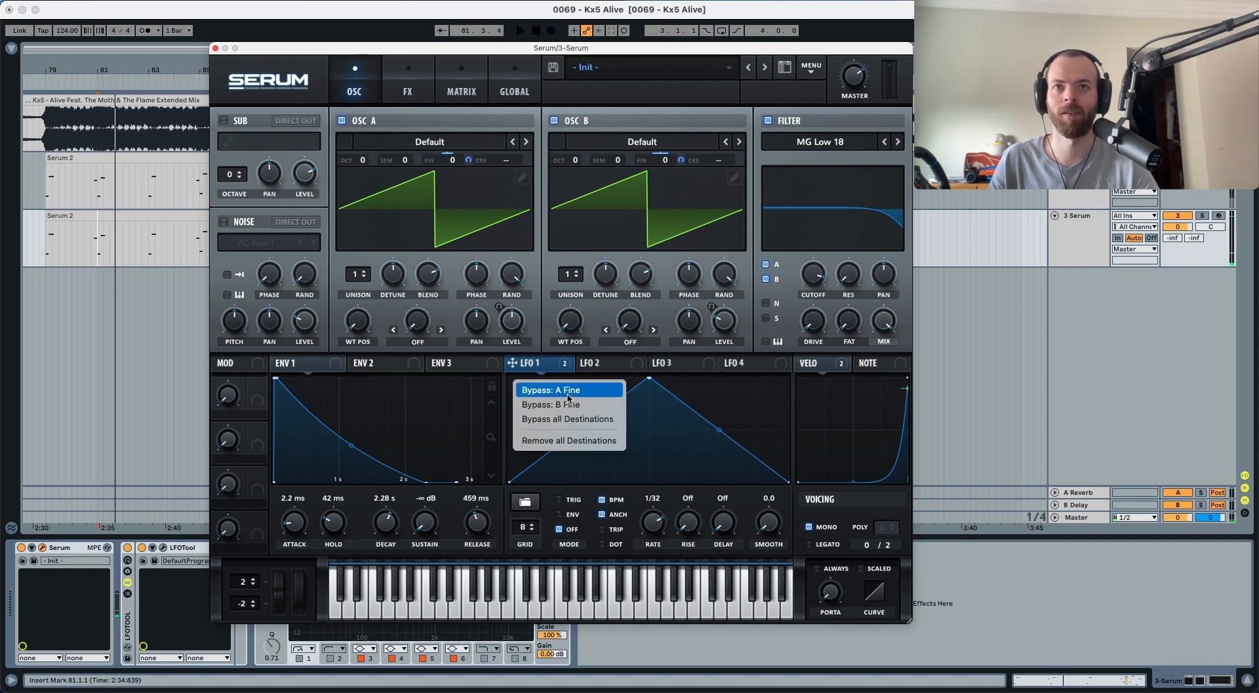
pyautogui.click(567, 393)
pyautogui.rightClick(540, 368)
pyautogui.click(565, 420)
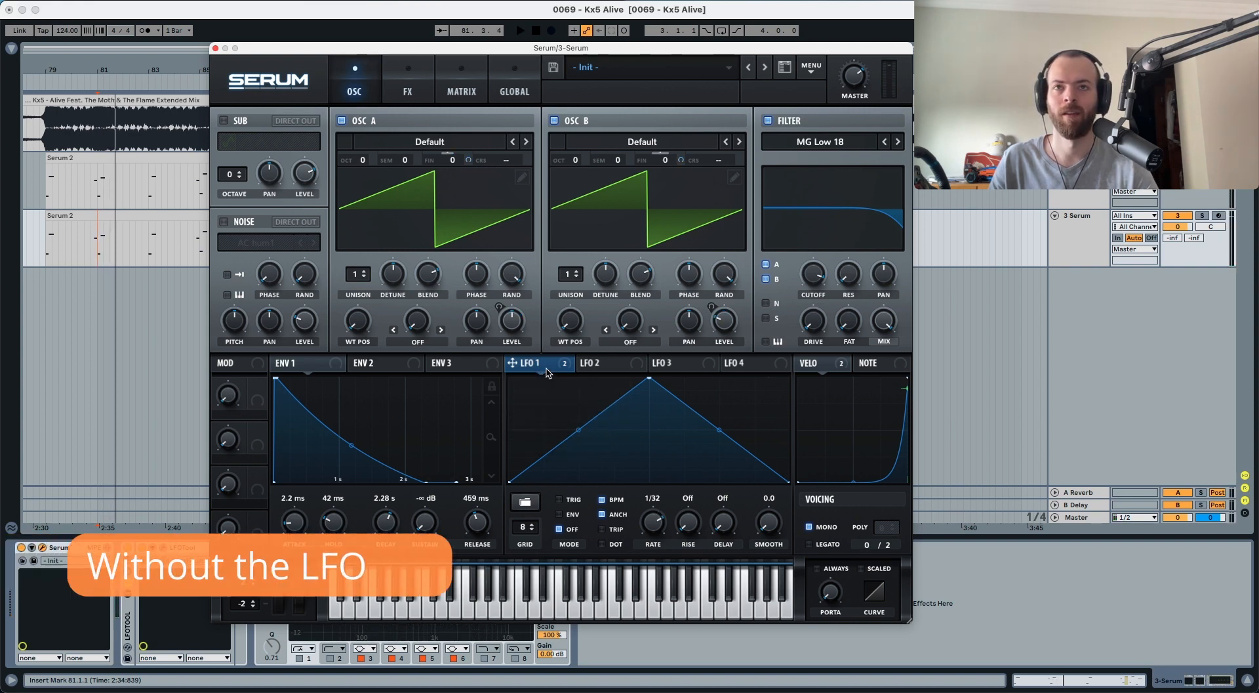
pyautogui.rightClick(540, 364)
pyautogui.click(574, 420)
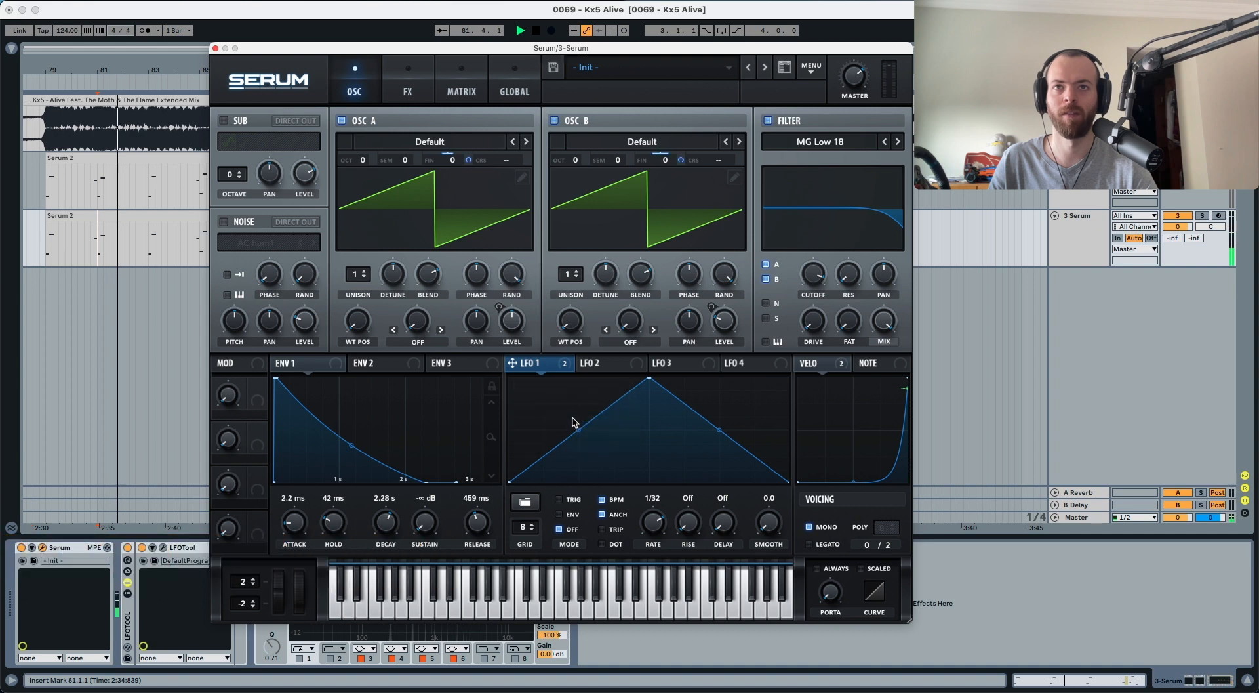
pyautogui.press('space')
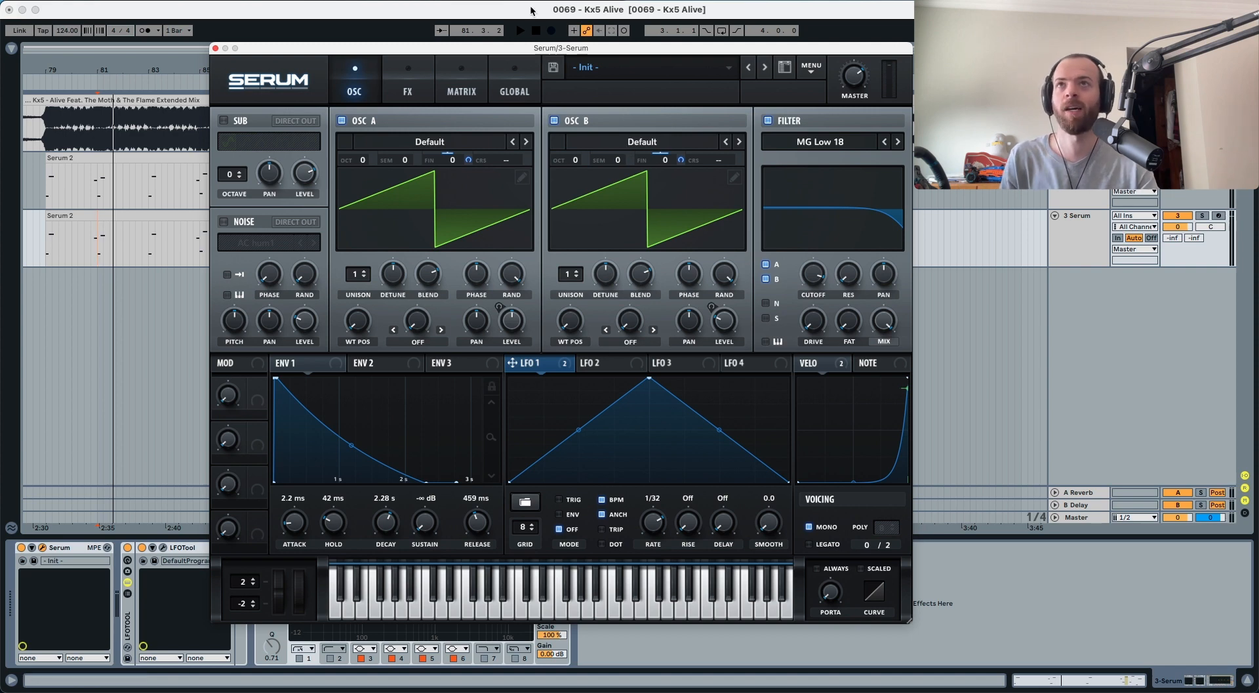
# Reorder the effects chain so that it starts with Distortion, EQ, Reverb and Delay
pyautogui.click(424, 80)
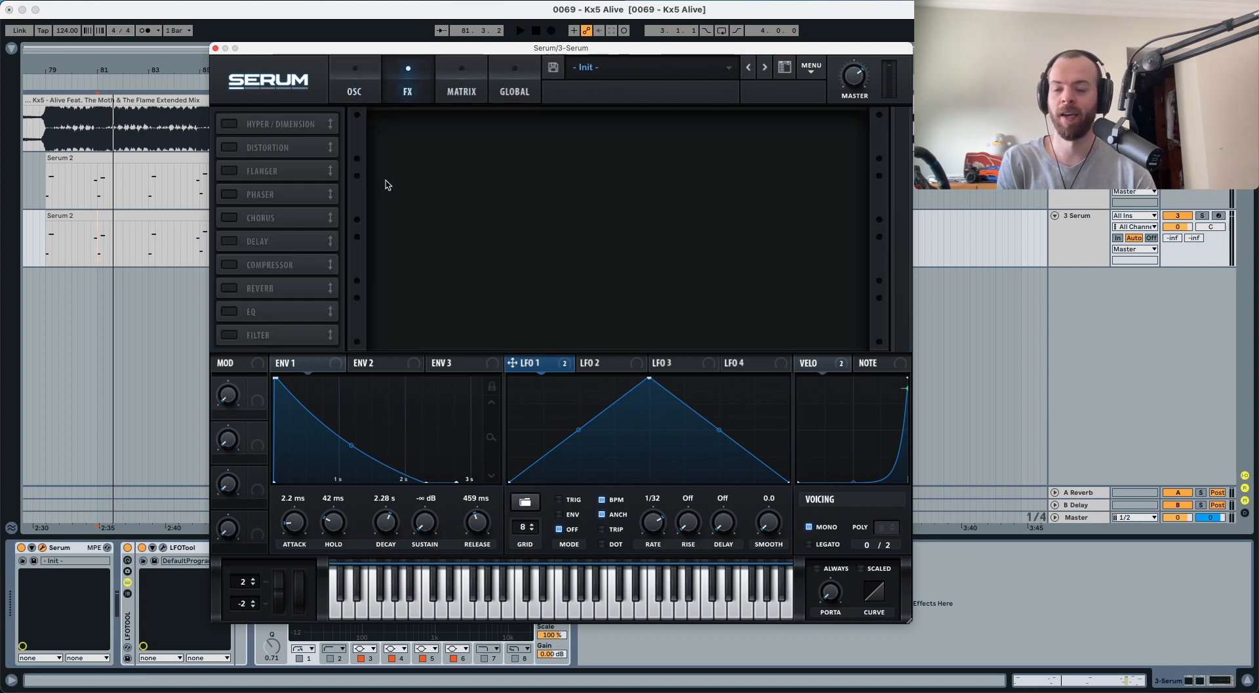
pyautogui.moveTo(254, 148); pyautogui.dragTo(260, 118)
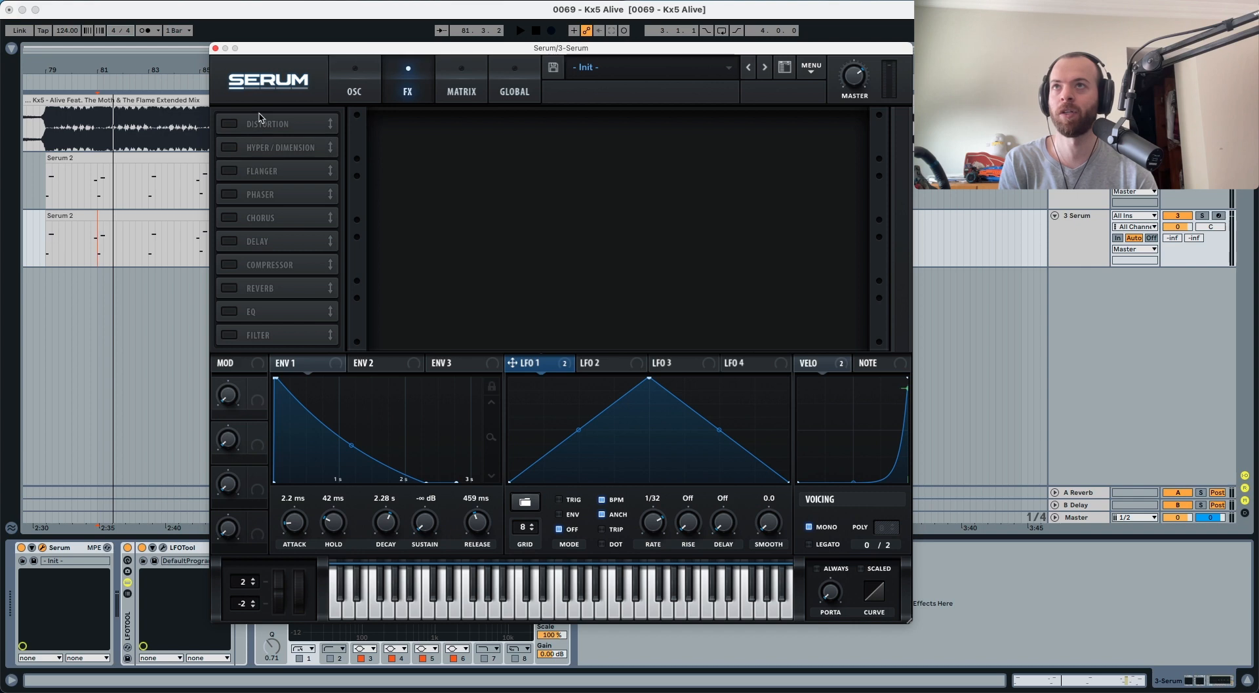
pyautogui.moveTo(264, 311); pyautogui.dragTo(276, 143)
pyautogui.moveTo(275, 312); pyautogui.dragTo(284, 160)
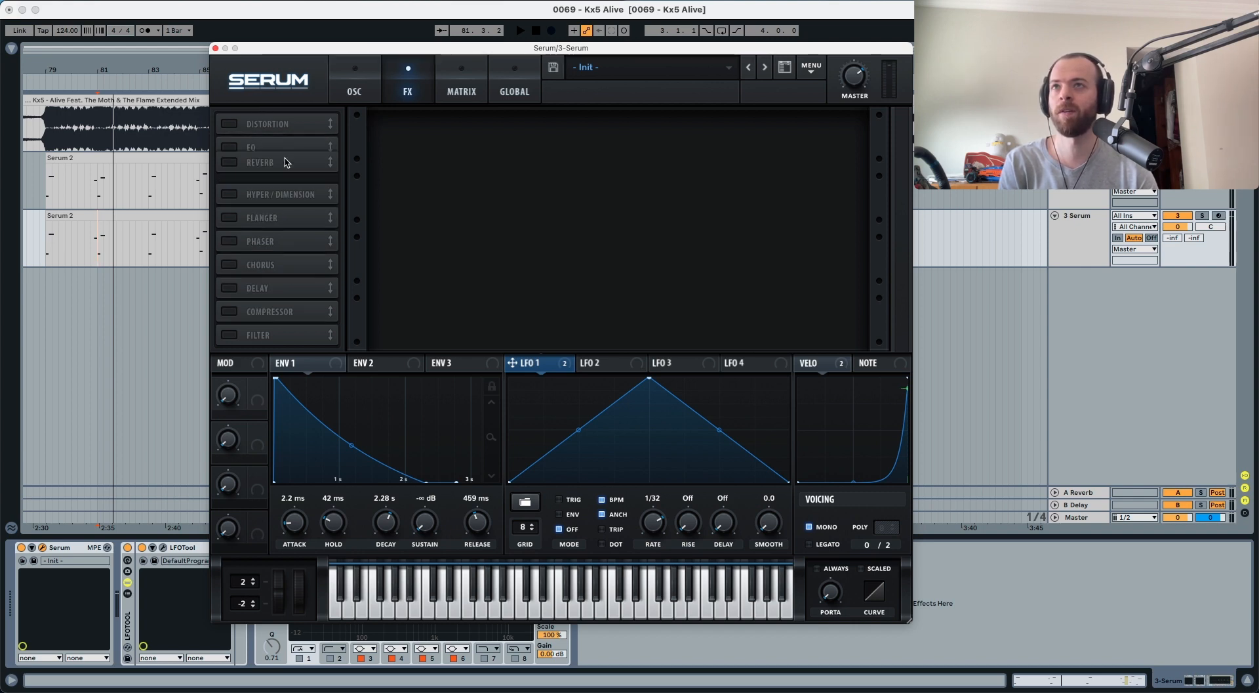
pyautogui.moveTo(283, 292); pyautogui.dragTo(281, 195)
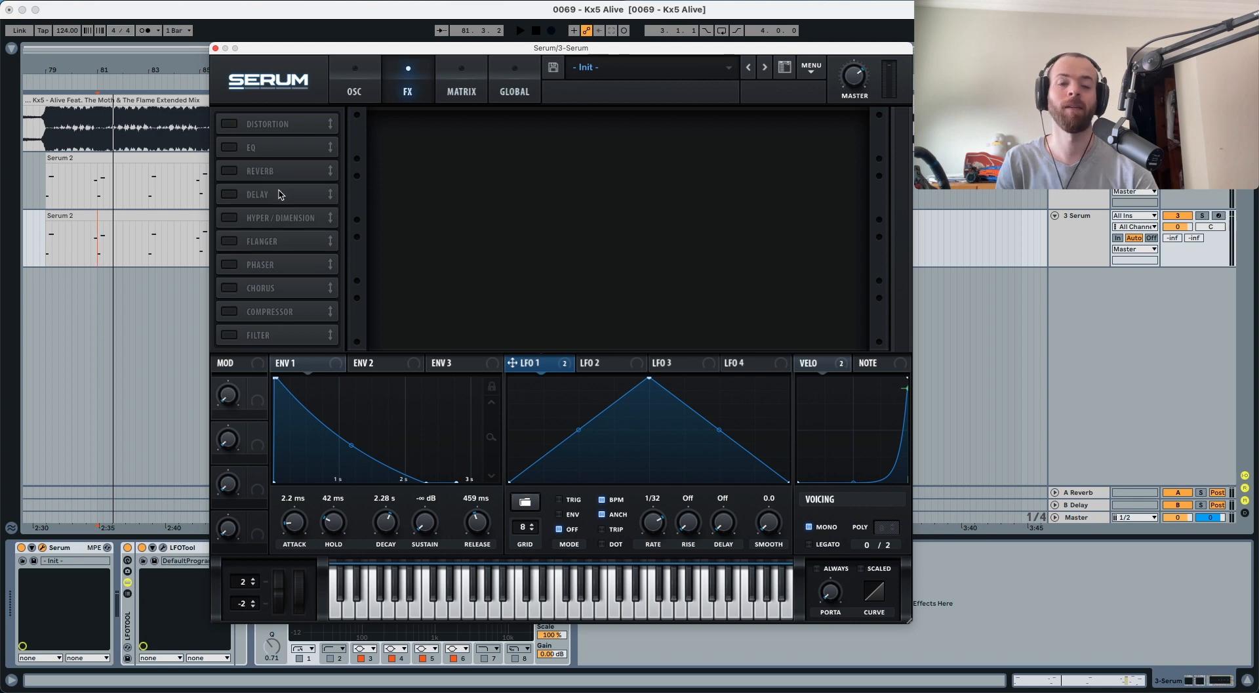
# Enable the distortion in HardClip mode, raise its drive and play the melody to hear it
pyautogui.click(229, 123)
pyautogui.click(526, 137)
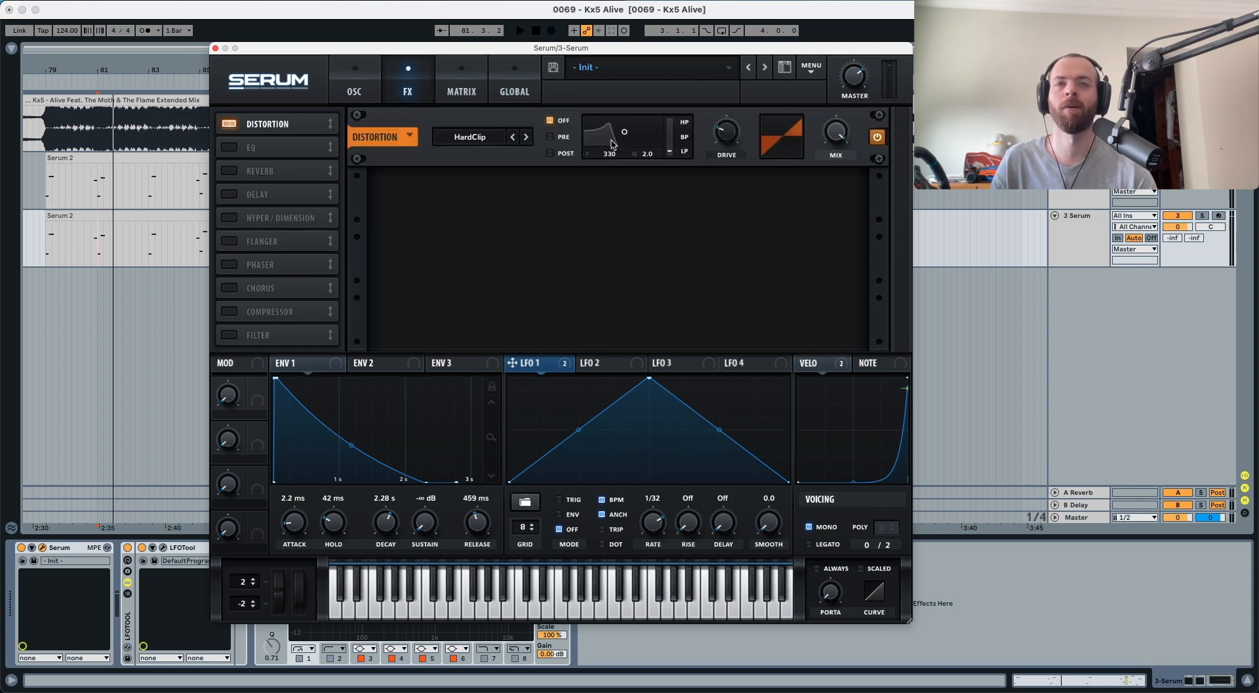
pyautogui.press('space')
pyautogui.press('space')
pyautogui.moveTo(727, 134); pyautogui.dragTo(737, 15)
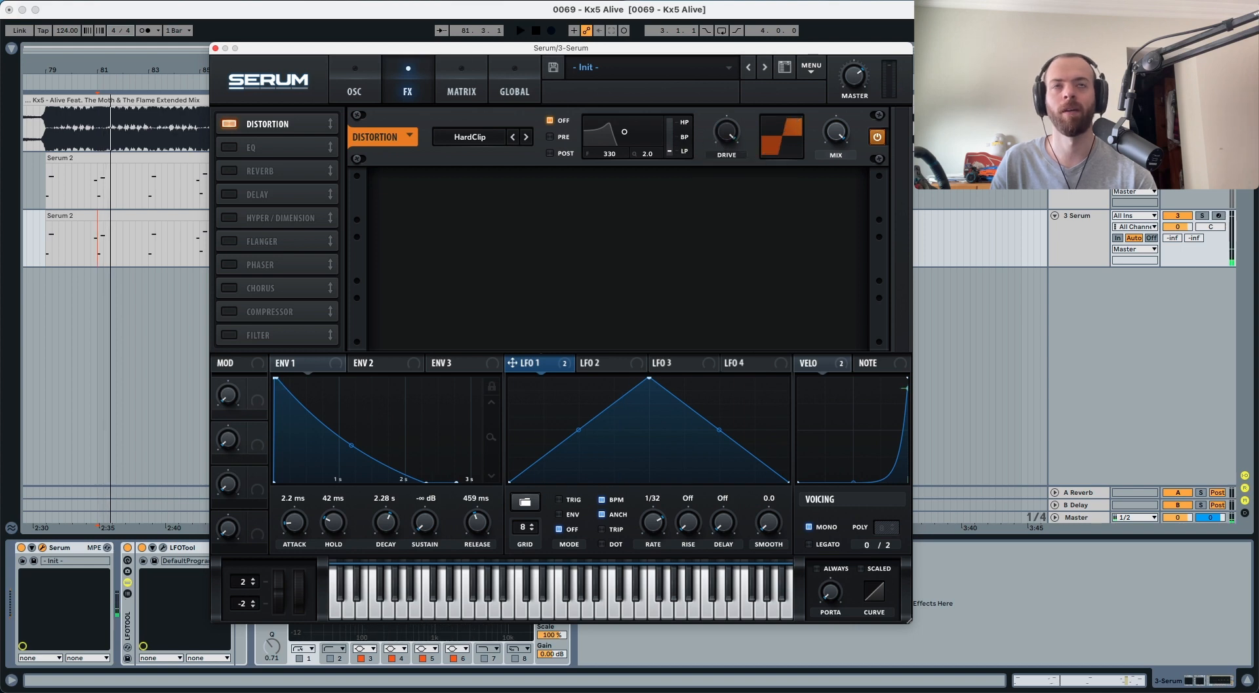
pyautogui.press('space')
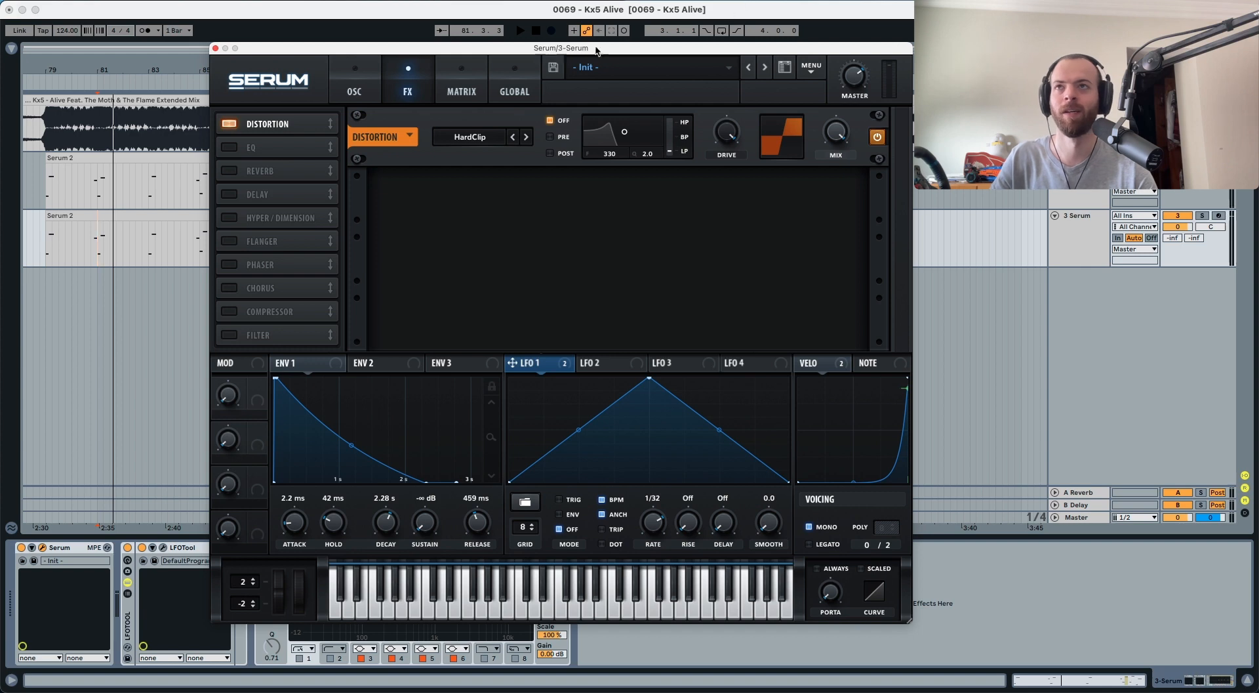
# Enable the EQ, set both bands to the peak shape, then widen the low band and lower its gain slightly
pyautogui.click(229, 148)
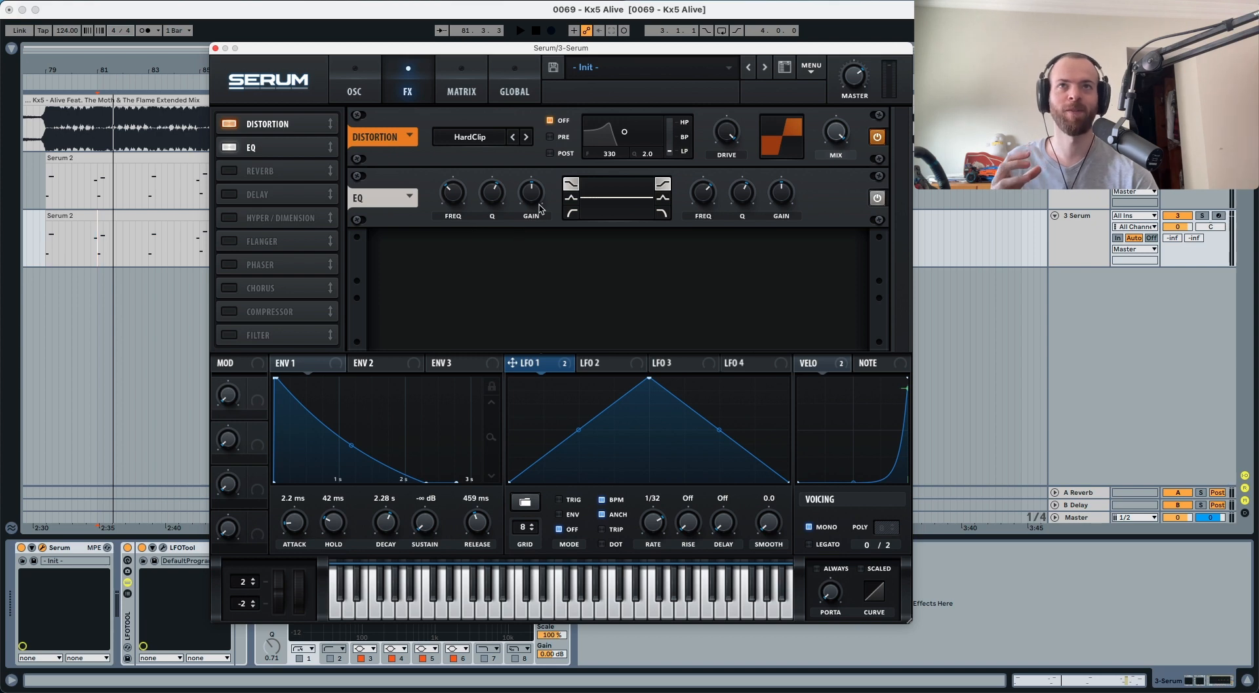
pyautogui.click(571, 197)
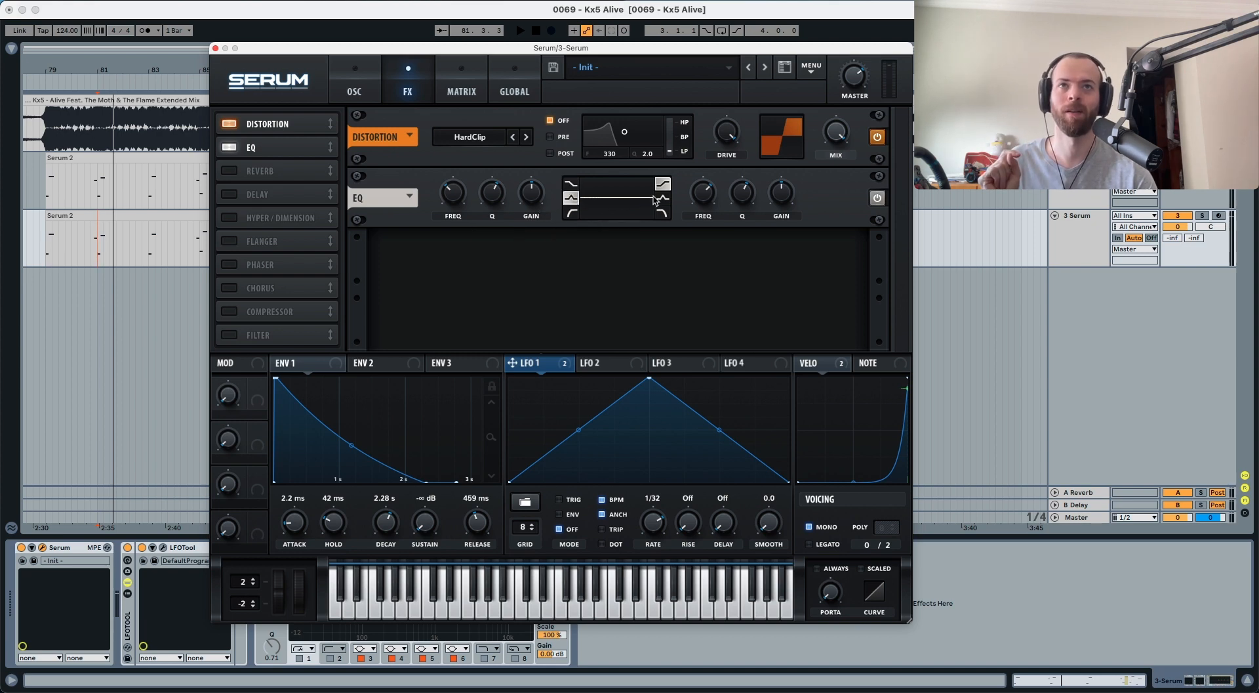
pyautogui.click(663, 196)
pyautogui.moveTo(447, 201)
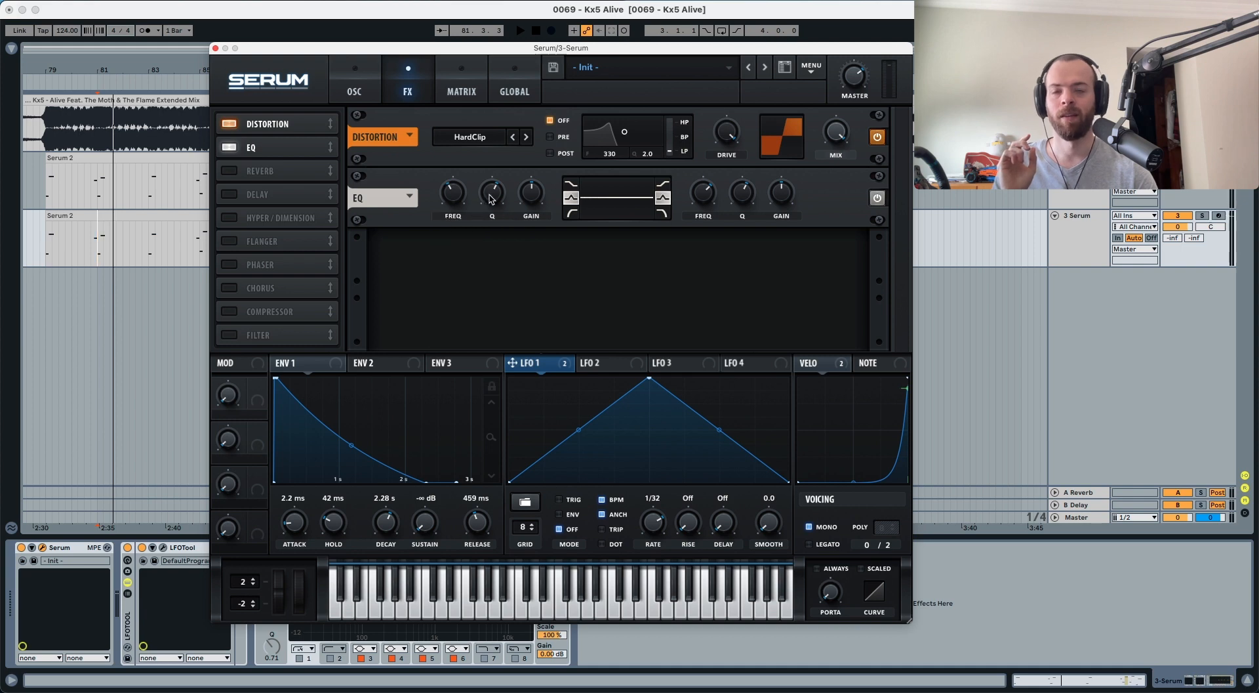
pyautogui.moveTo(491, 198)
pyautogui.moveTo(492, 203); pyautogui.dragTo(489, 239)
pyautogui.moveTo(521, 198); pyautogui.dragTo(521, 200)
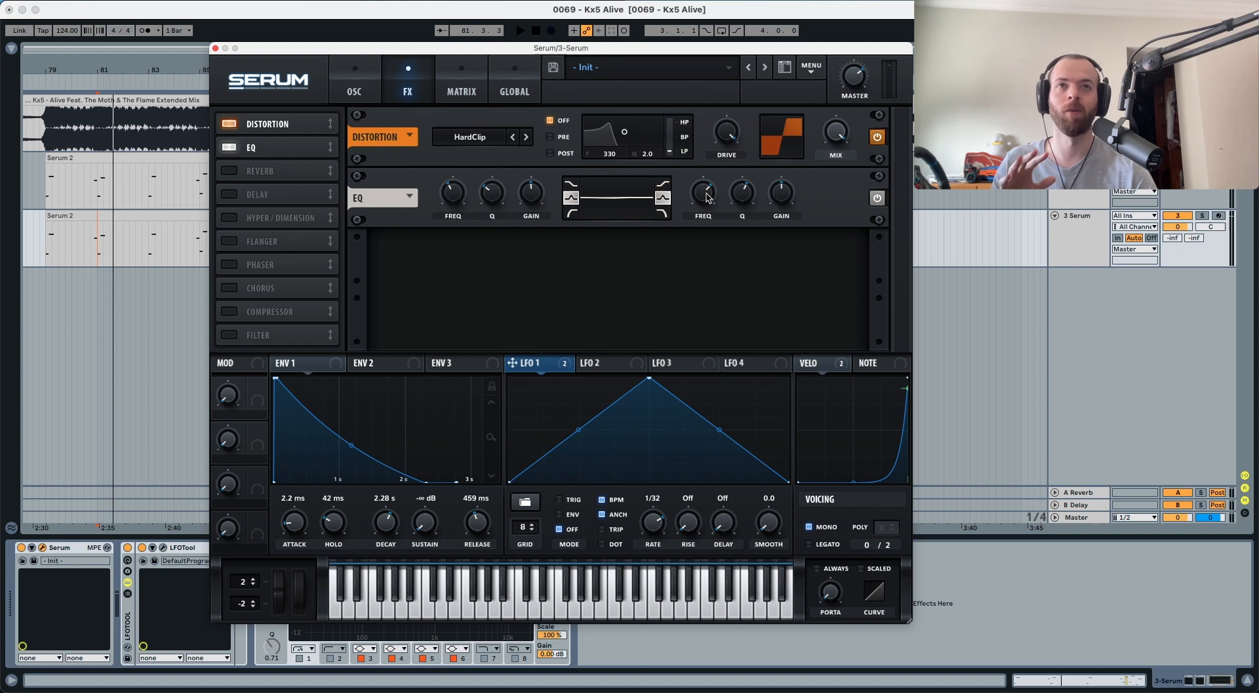
# Raise the frequency of the EQ's high band, lower its Q, boost its gain and play the melody
pyautogui.moveTo(707, 194); pyautogui.dragTo(737, 248)
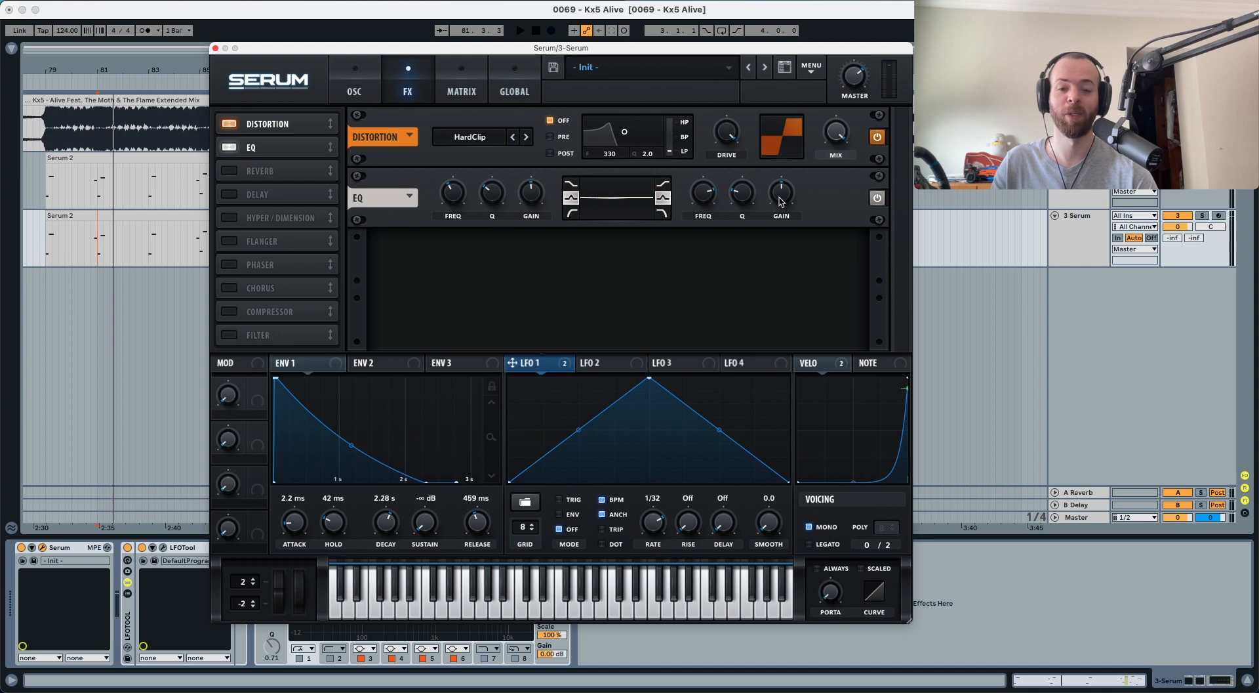
pyautogui.moveTo(780, 202); pyautogui.dragTo(787, 173)
pyautogui.press('space')
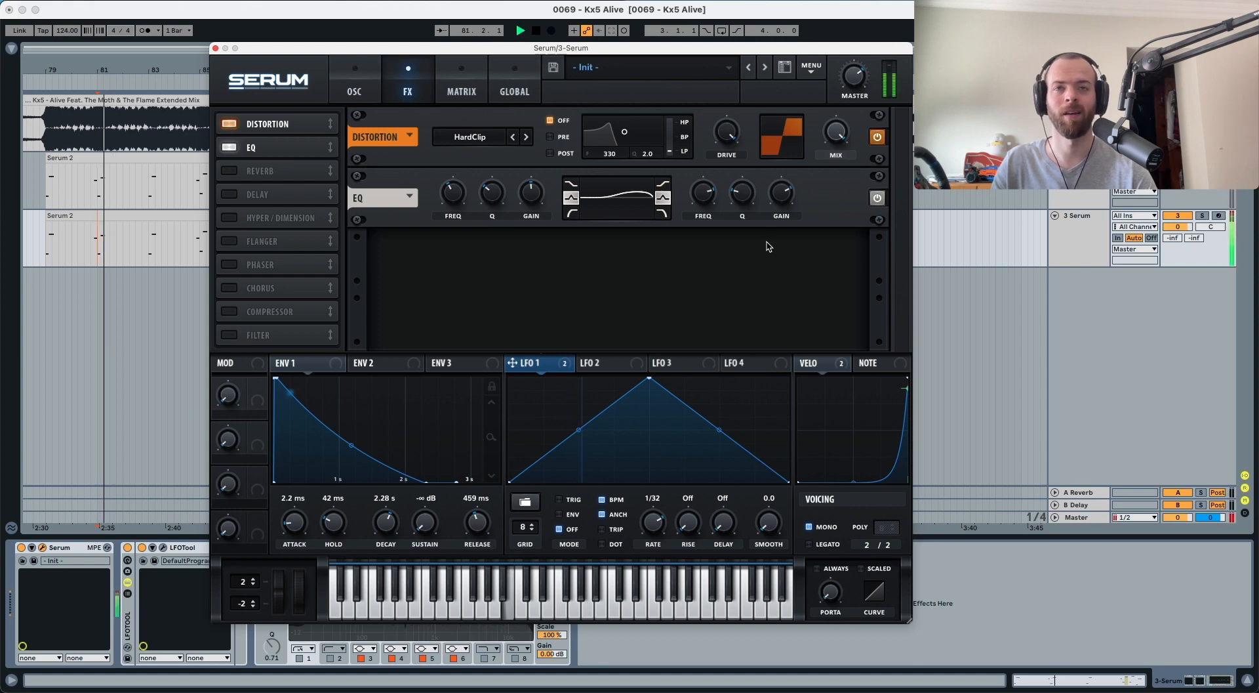
# Switch the EQ off and back on while playing the melody to compare the sound
pyautogui.click(877, 198)
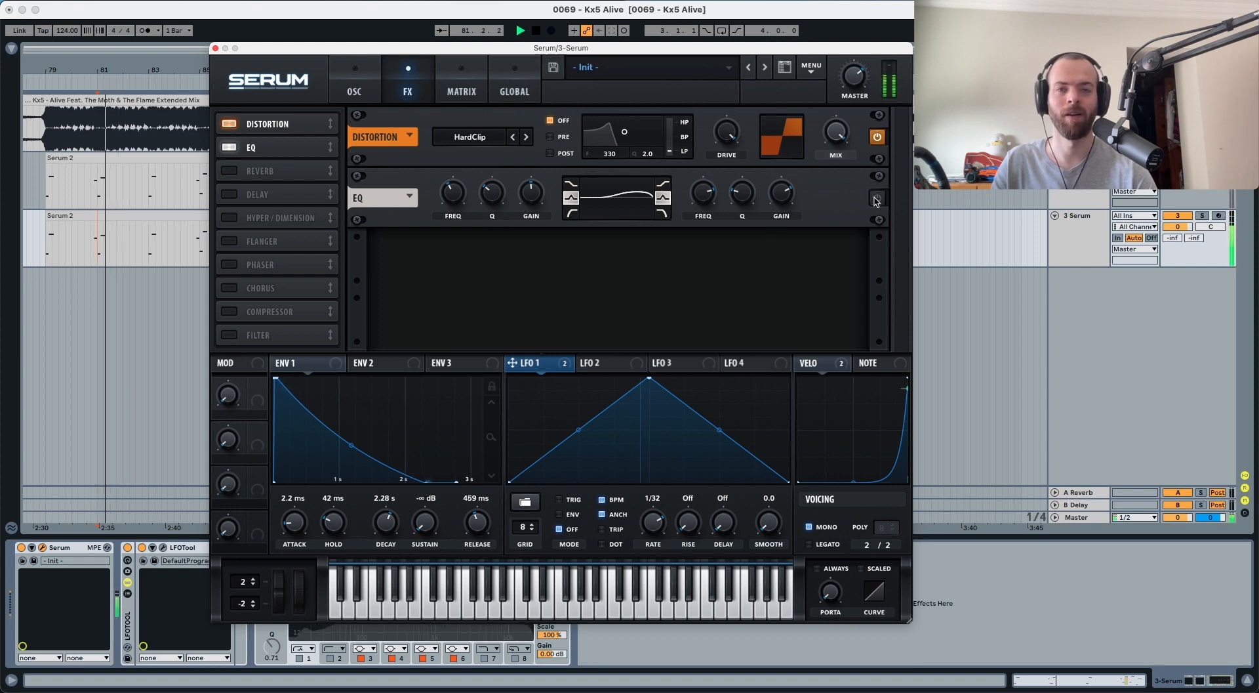
pyautogui.press('space')
pyautogui.click(877, 200)
pyautogui.press('space')
pyautogui.press('space')
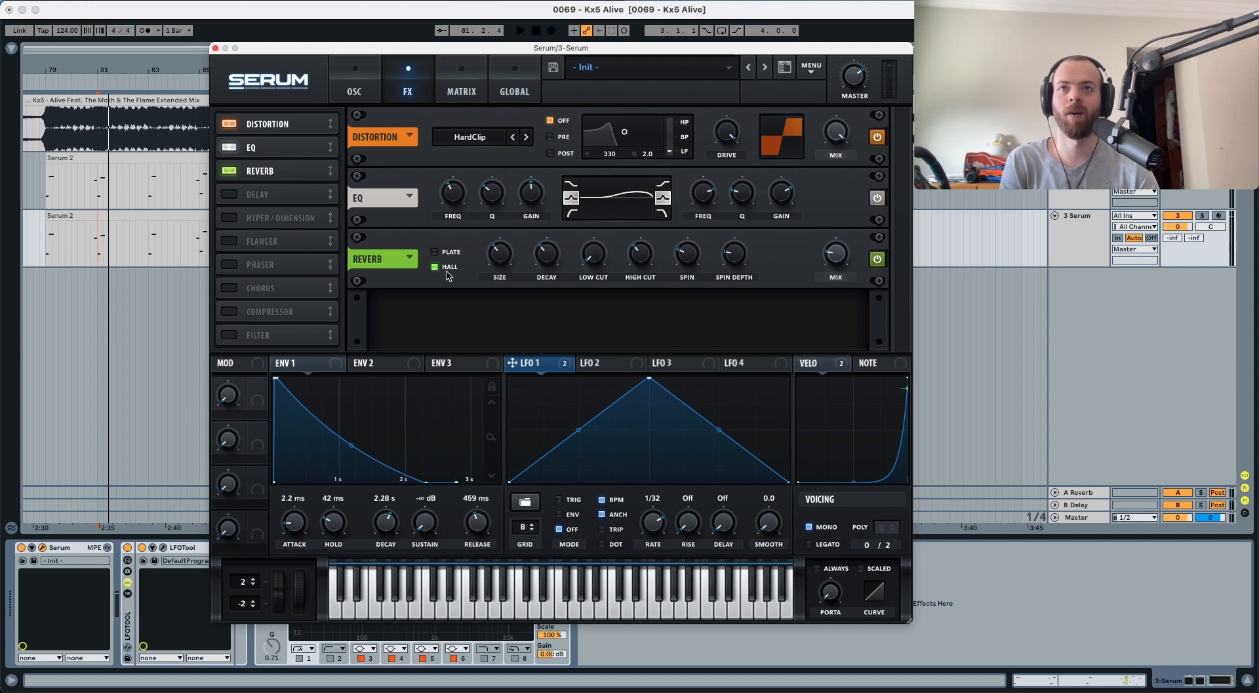
# Enable the reverb in Hall mode, set its low cut to 35%, and raise its high cut and mix
pyautogui.moveTo(544, 262)
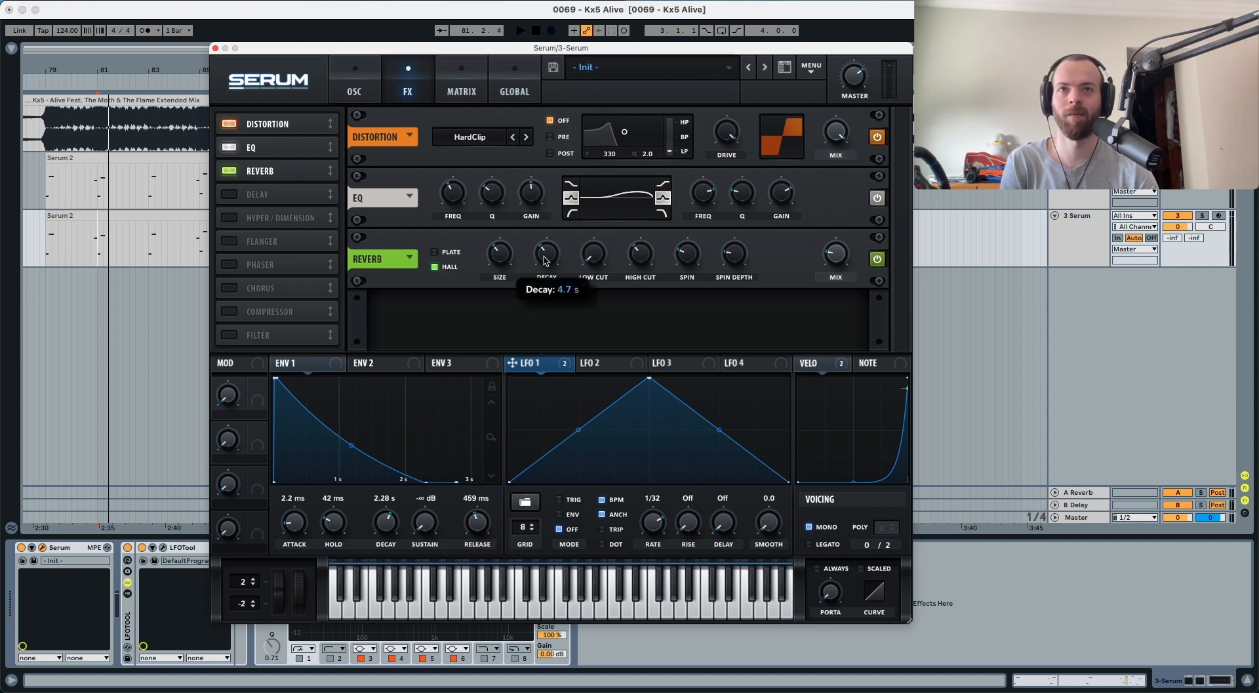
pyautogui.moveTo(591, 262); pyautogui.dragTo(595, 234)
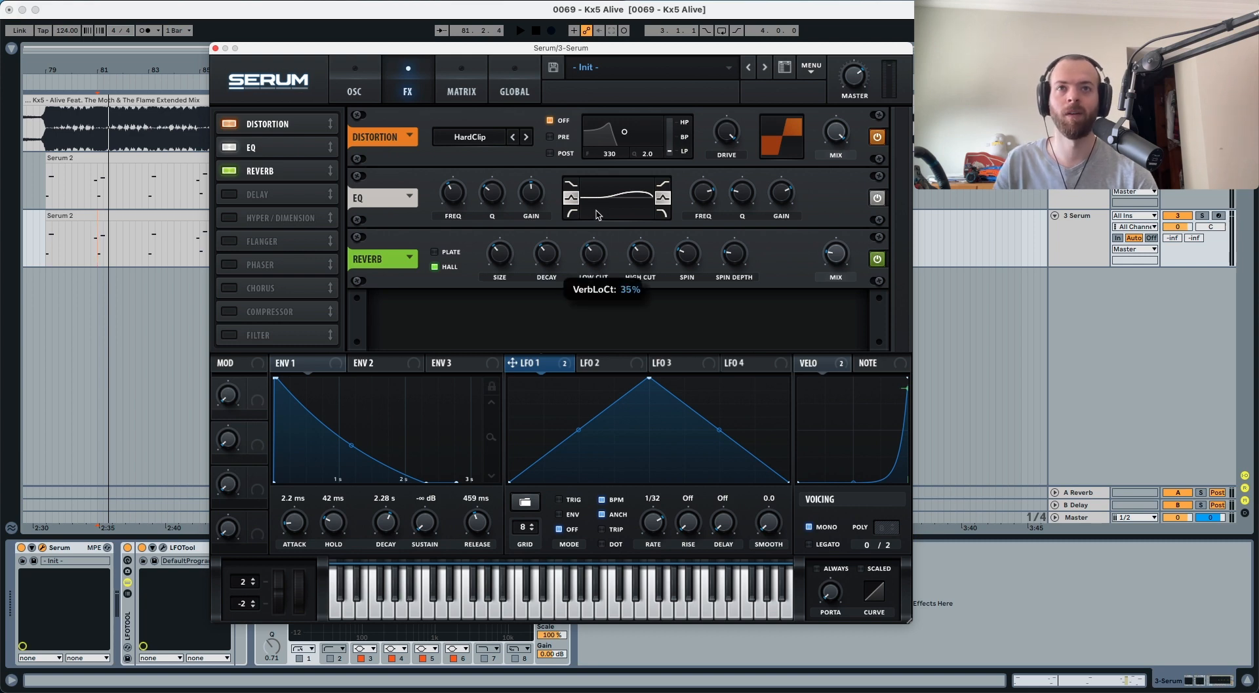
pyautogui.moveTo(643, 253)
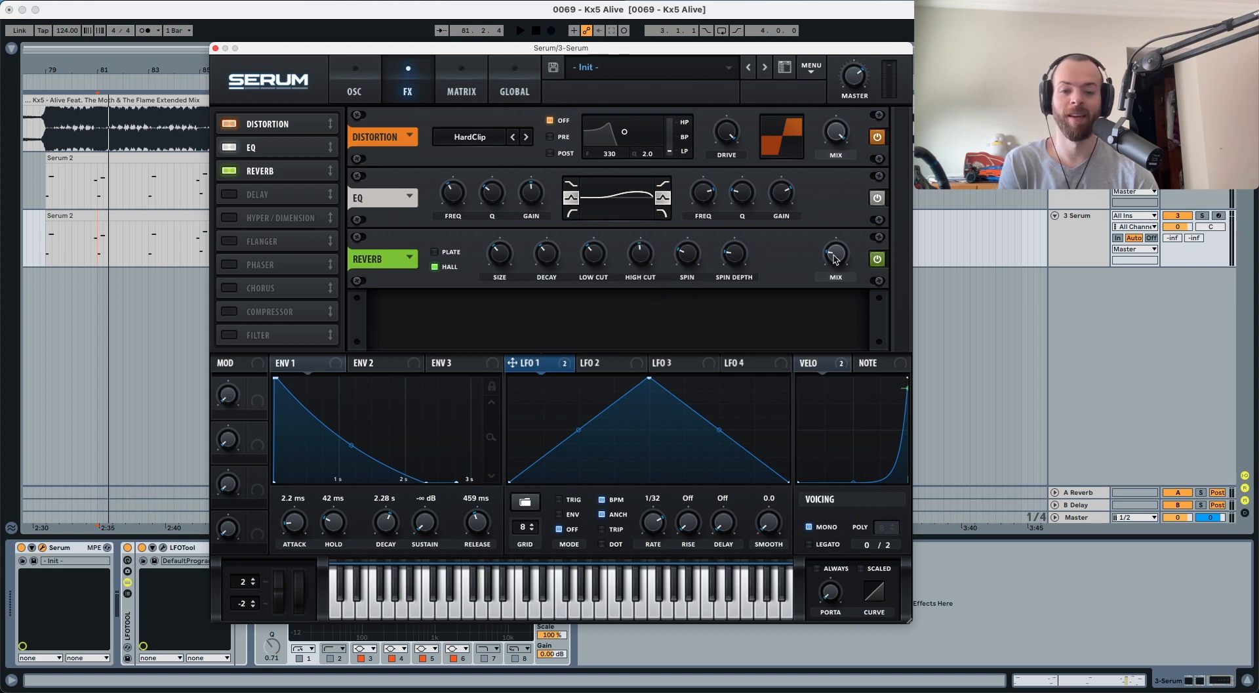
pyautogui.moveTo(834, 259); pyautogui.dragTo(837, 241)
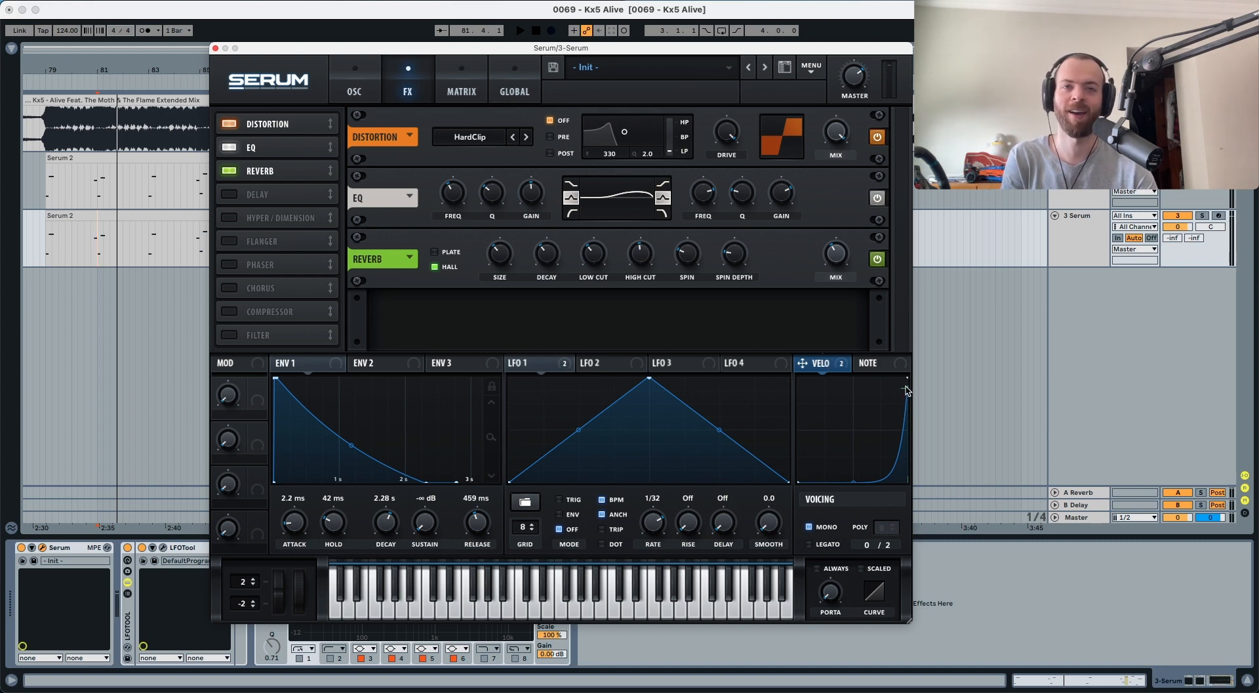
# Assign Velocity as a modulation source to the reverb's decay at 18, low cut at 9 and mix at about 8
pyautogui.moveTo(802, 363); pyautogui.dragTo(534, 274)
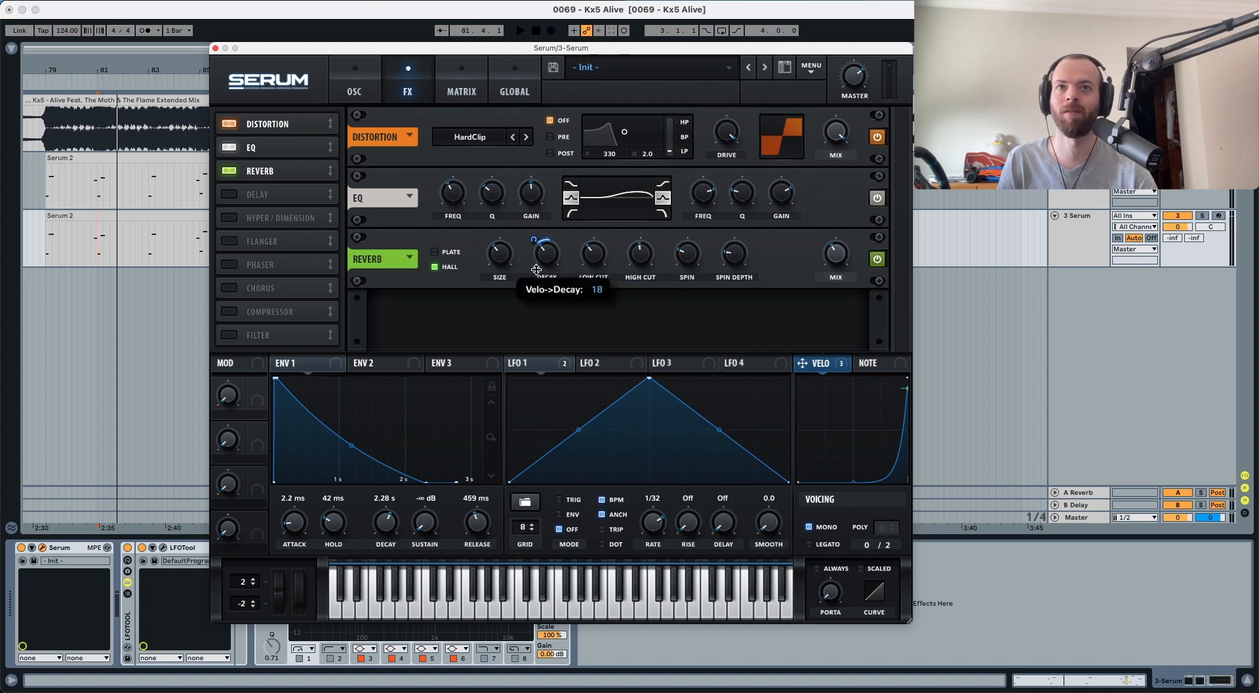
pyautogui.moveTo(834, 362); pyautogui.dragTo(586, 285)
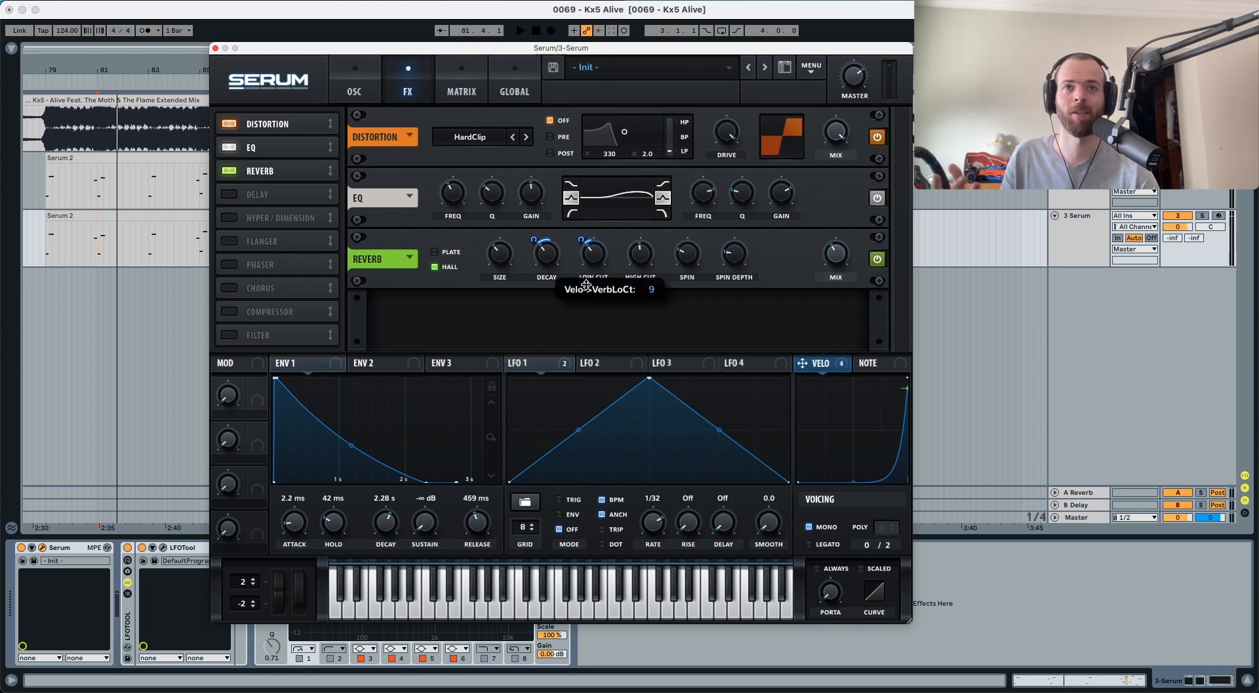
pyautogui.moveTo(834, 364); pyautogui.dragTo(821, 244)
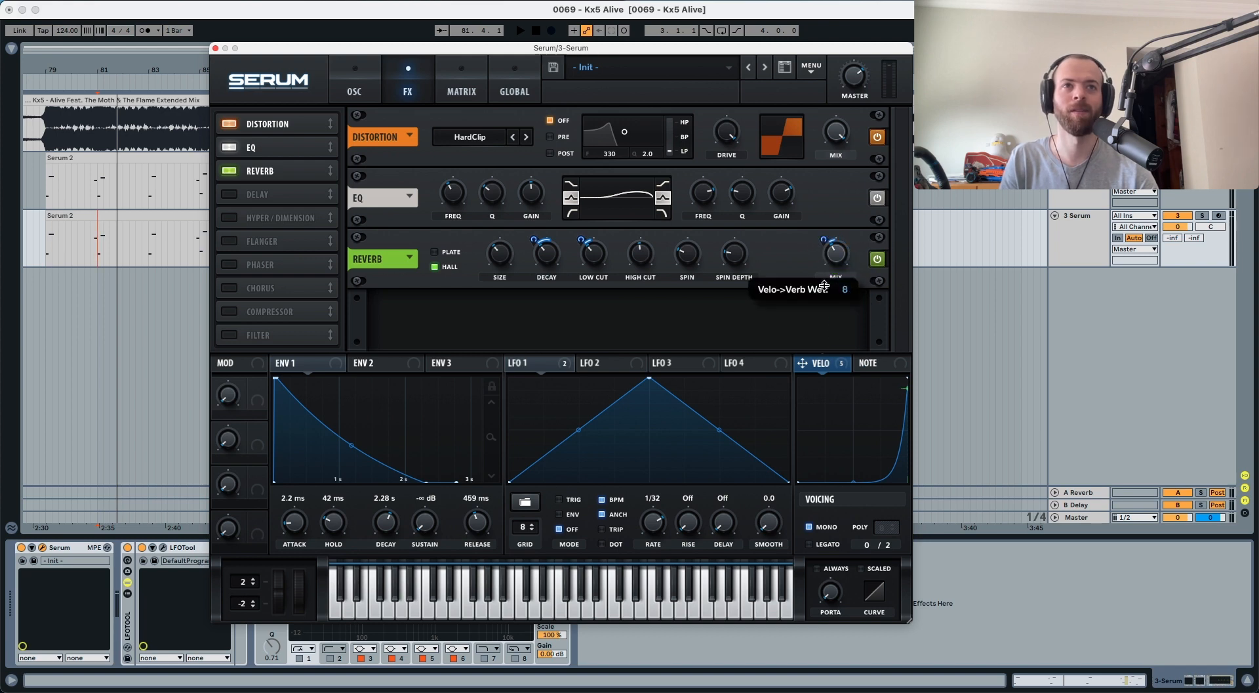
pyautogui.moveTo(825, 286); pyautogui.dragTo(825, 289)
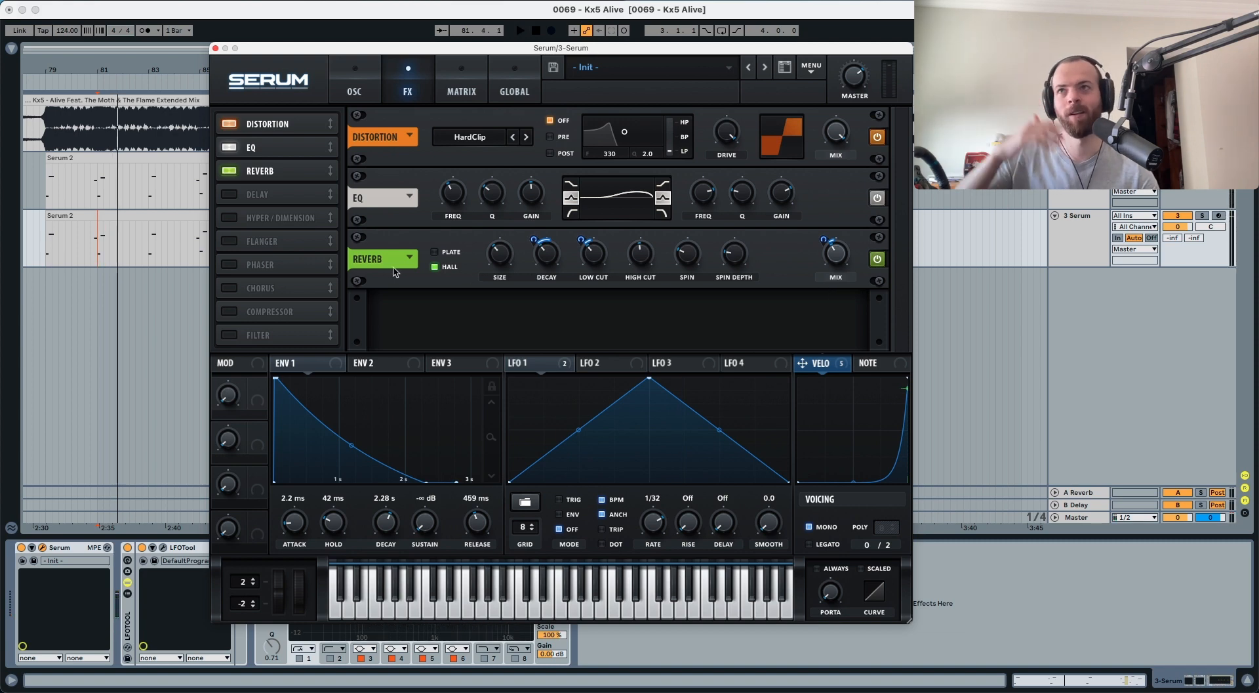
# Play the melody from its start and again from bar 81 to check the reverb against the reference
pyautogui.doubleClick(165, 230)
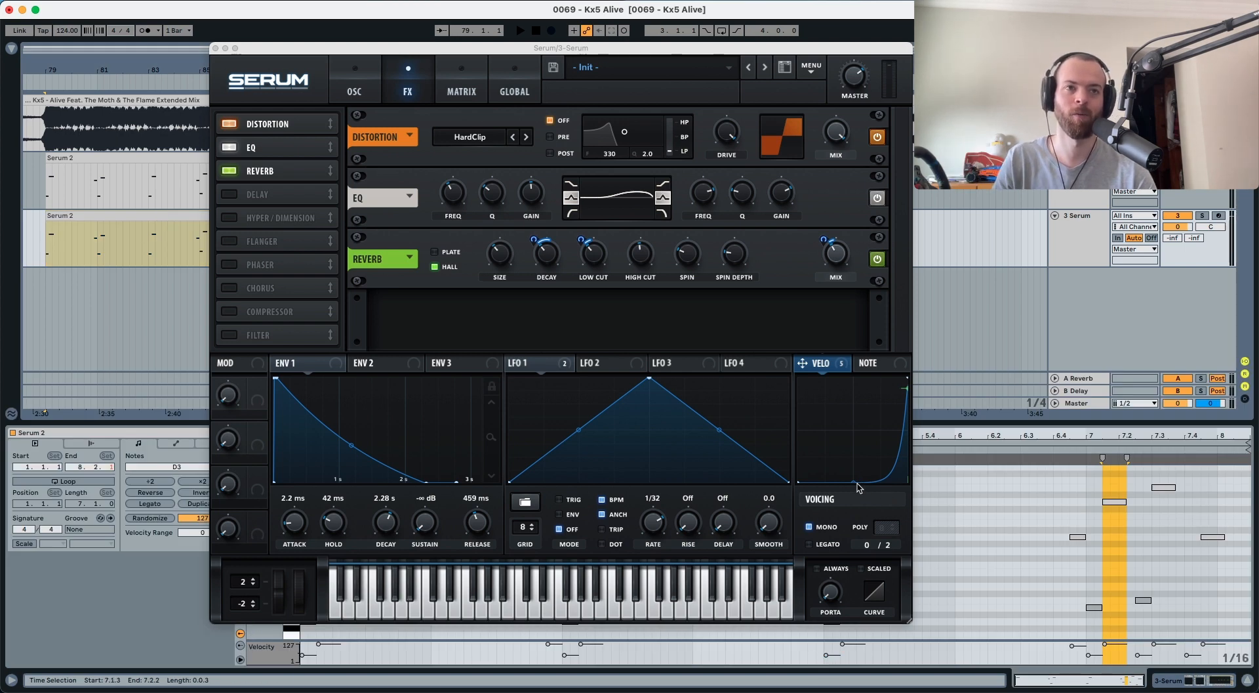
pyautogui.press('space')
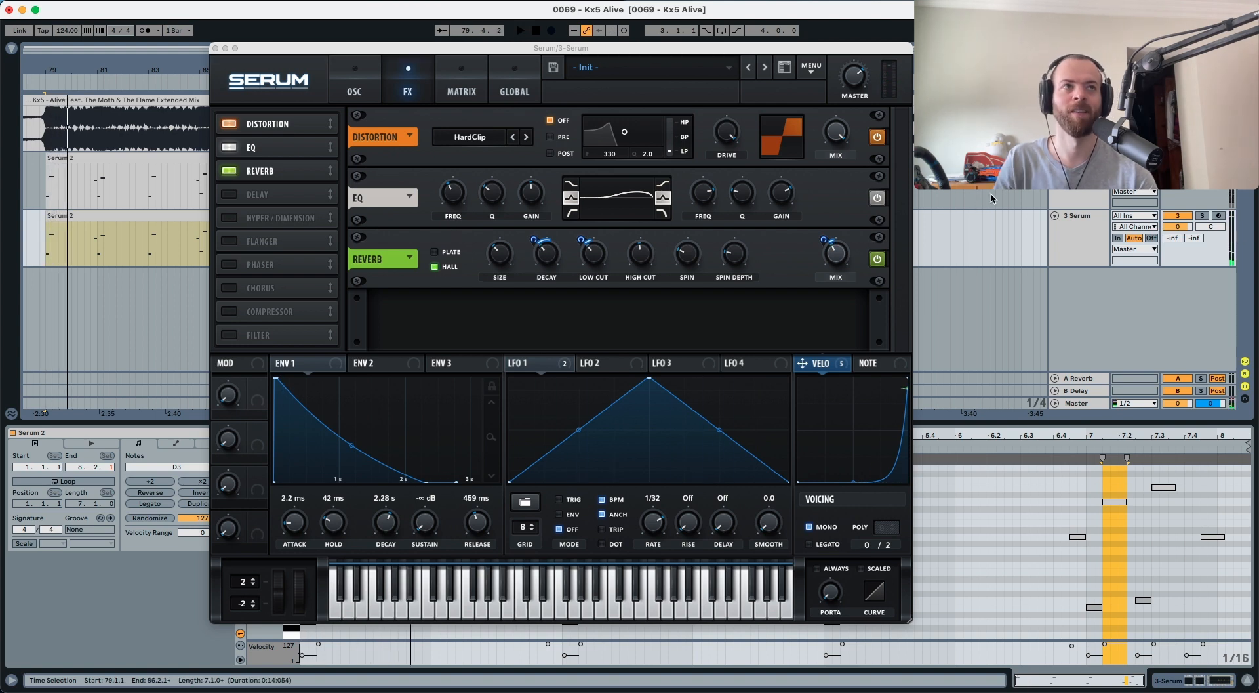
pyautogui.click(1061, 243)
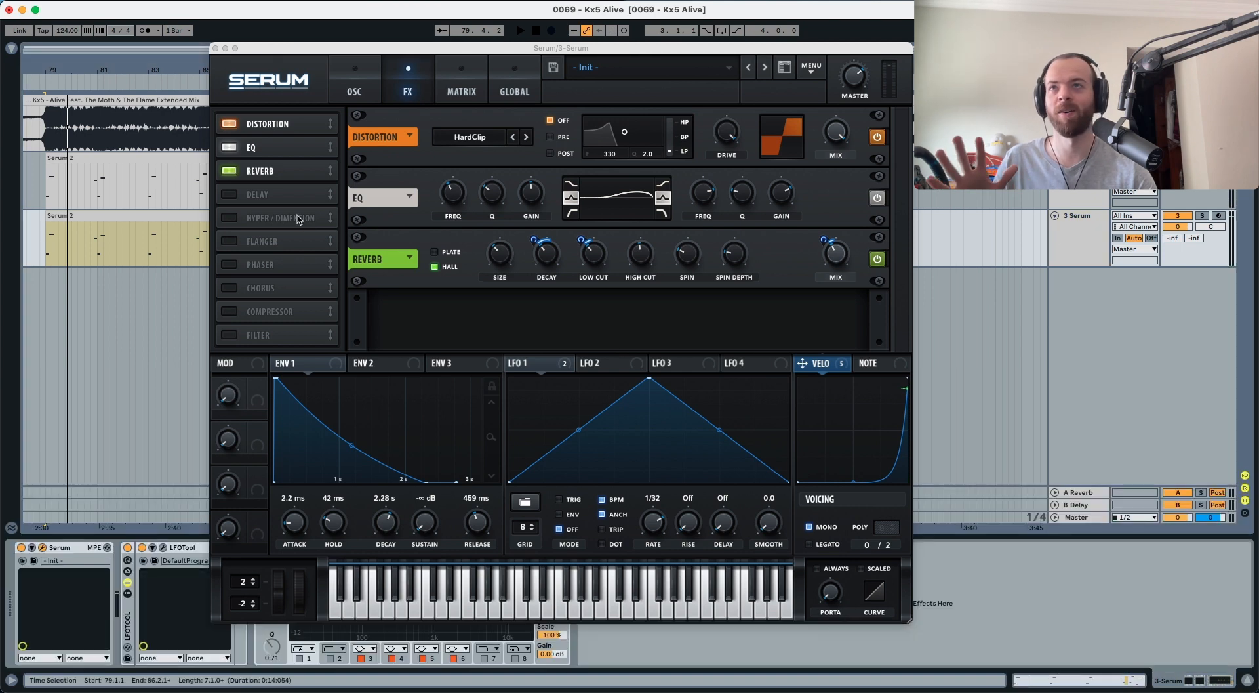
pyautogui.click(97, 246)
pyautogui.click(97, 246)
pyautogui.press('space')
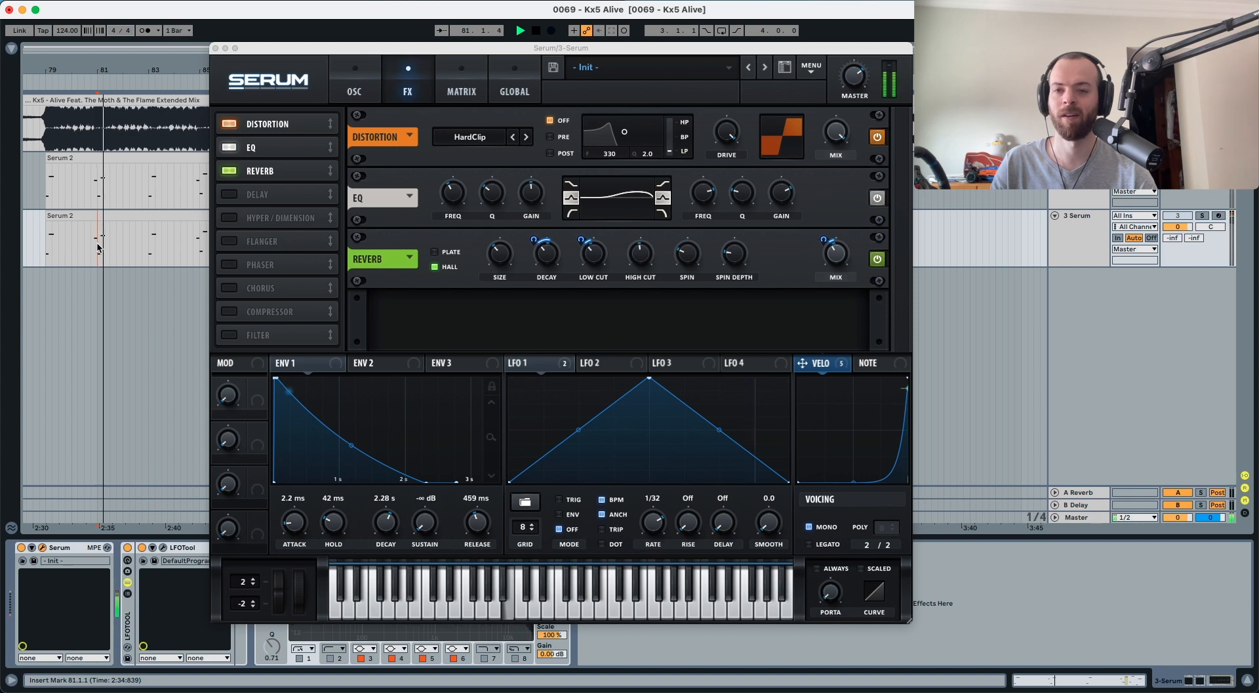
pyautogui.press('space')
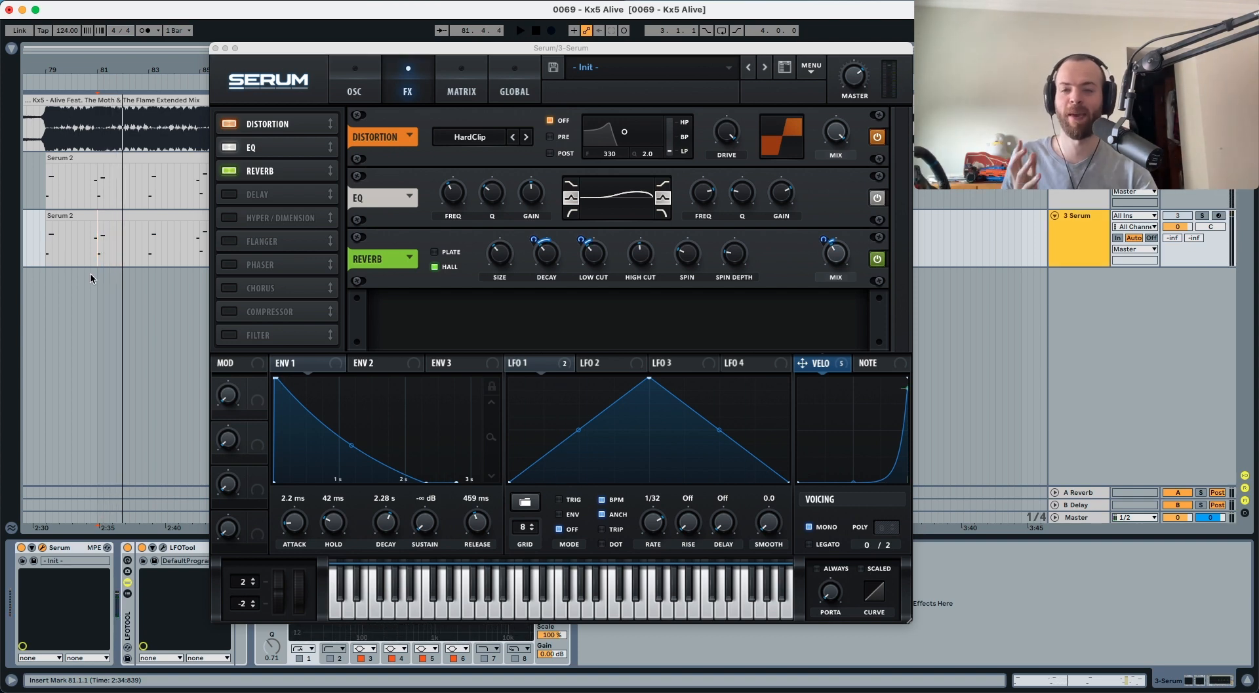
# Enable the delay in Ping-Pong mode and play the melody
pyautogui.click(229, 194)
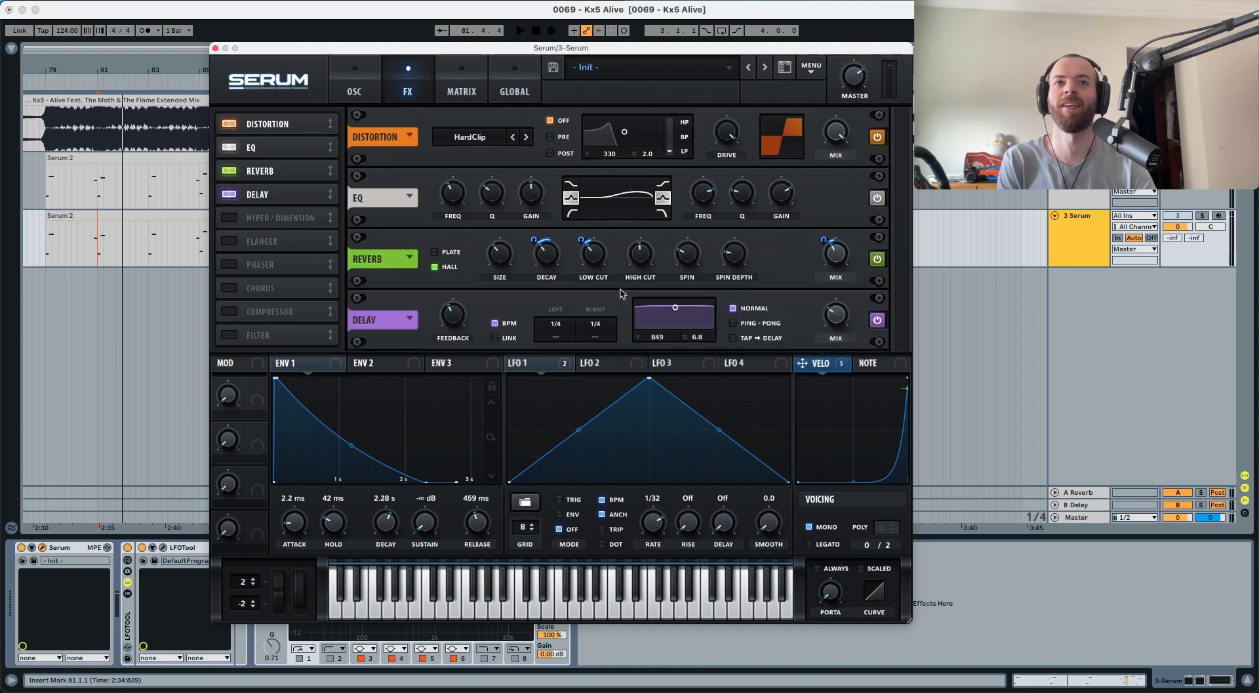
pyautogui.click(733, 323)
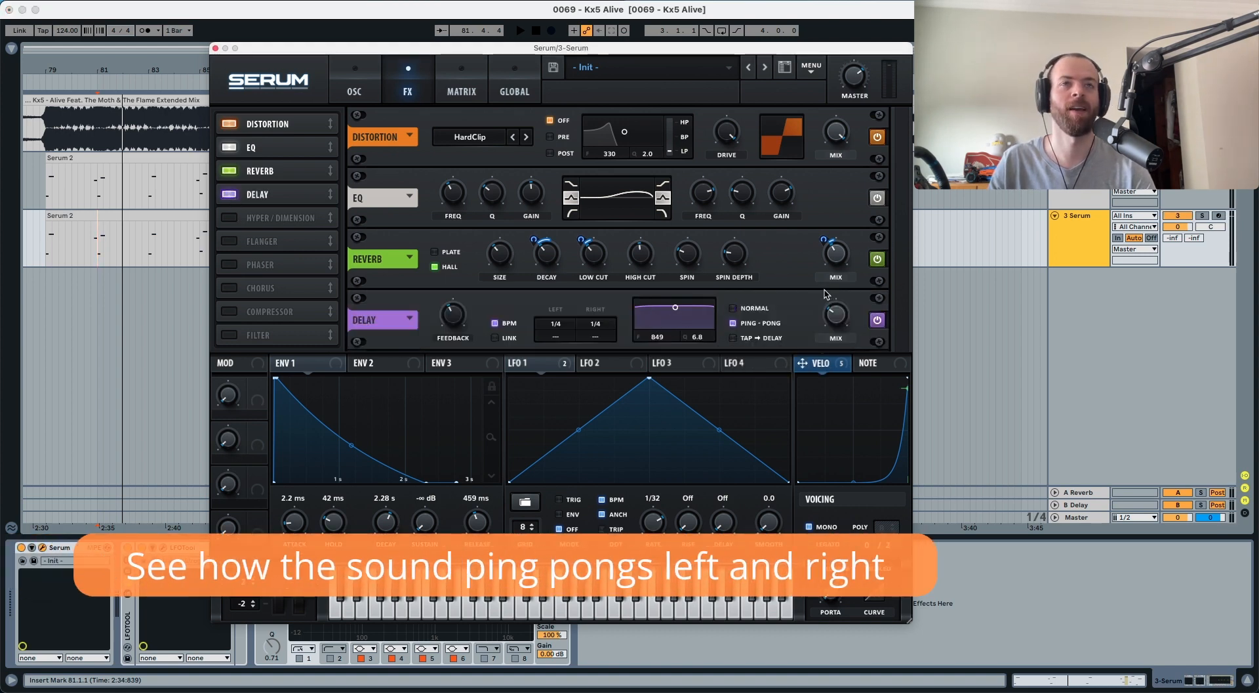
pyautogui.press('space')
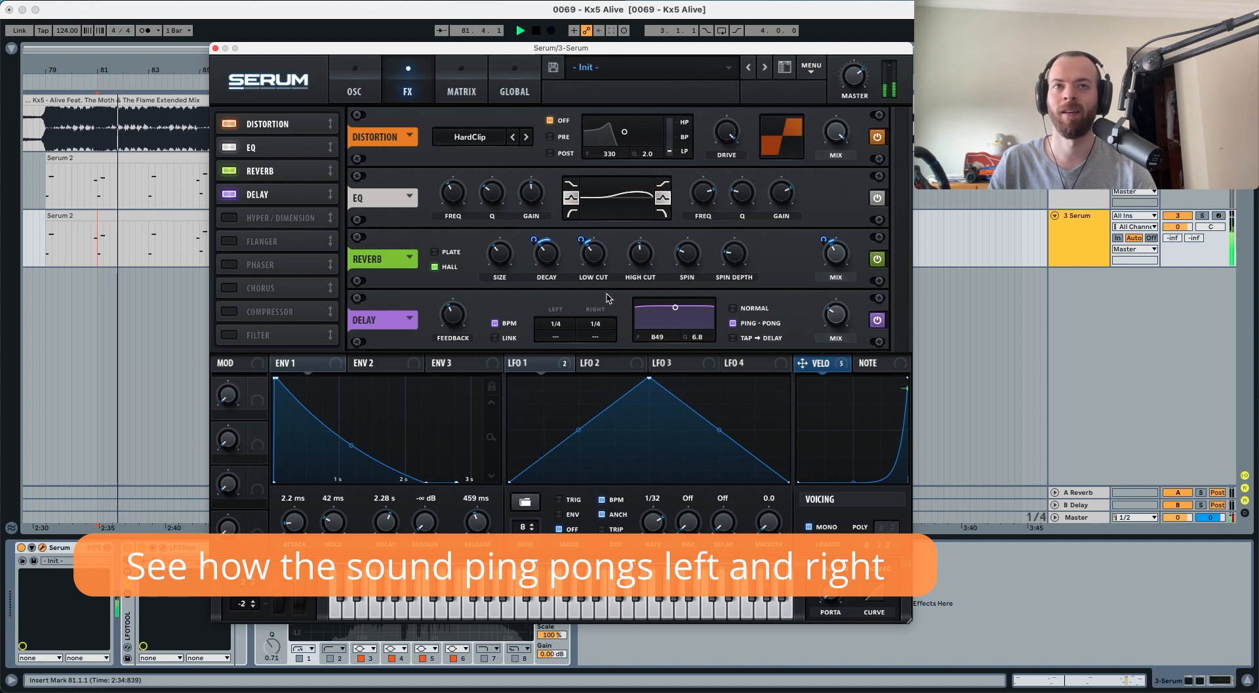
pyautogui.press('space')
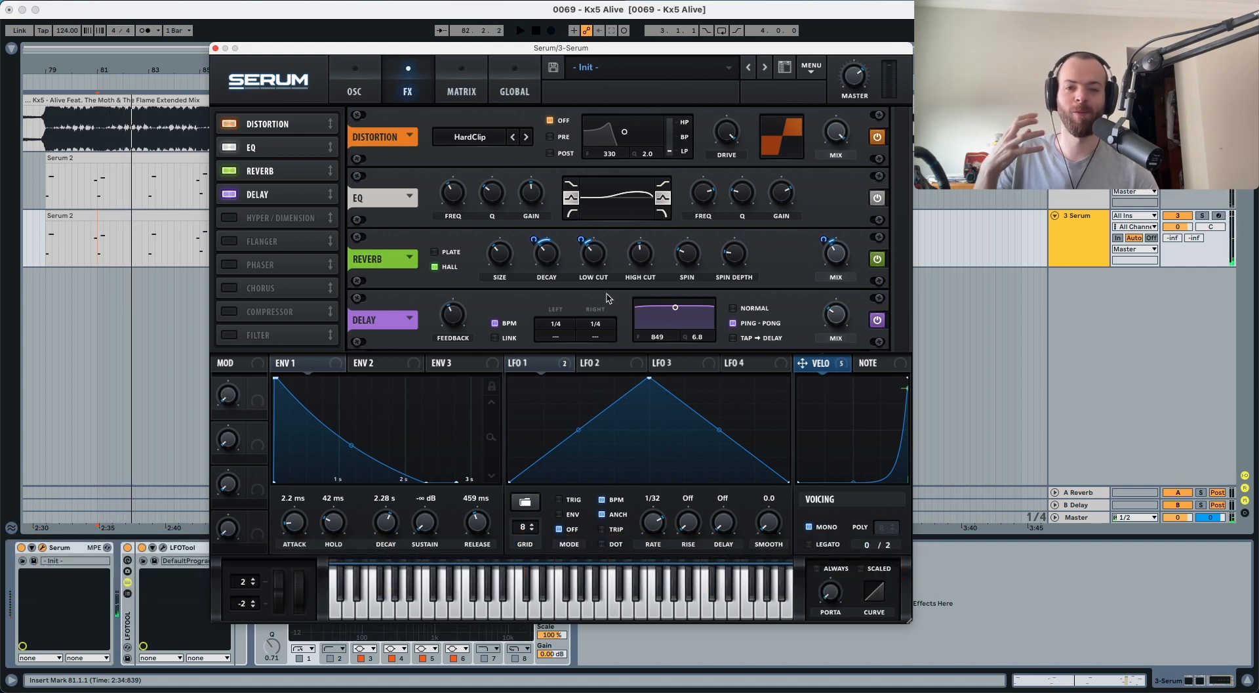
# Set the delay filter's frequency to 2824 and its bandwidth to 2.4, and play the melody
pyautogui.moveTo(657, 342); pyautogui.dragTo(703, 363)
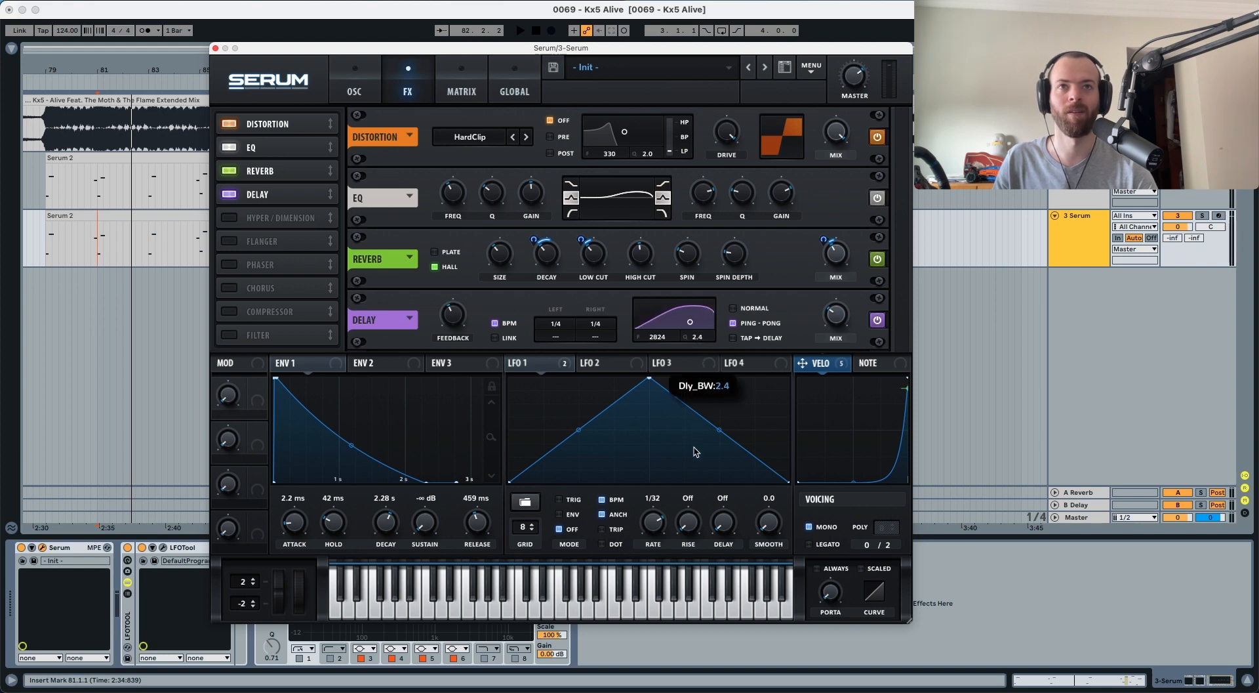
pyautogui.moveTo(695, 452); pyautogui.dragTo(697, 446)
pyautogui.press('space')
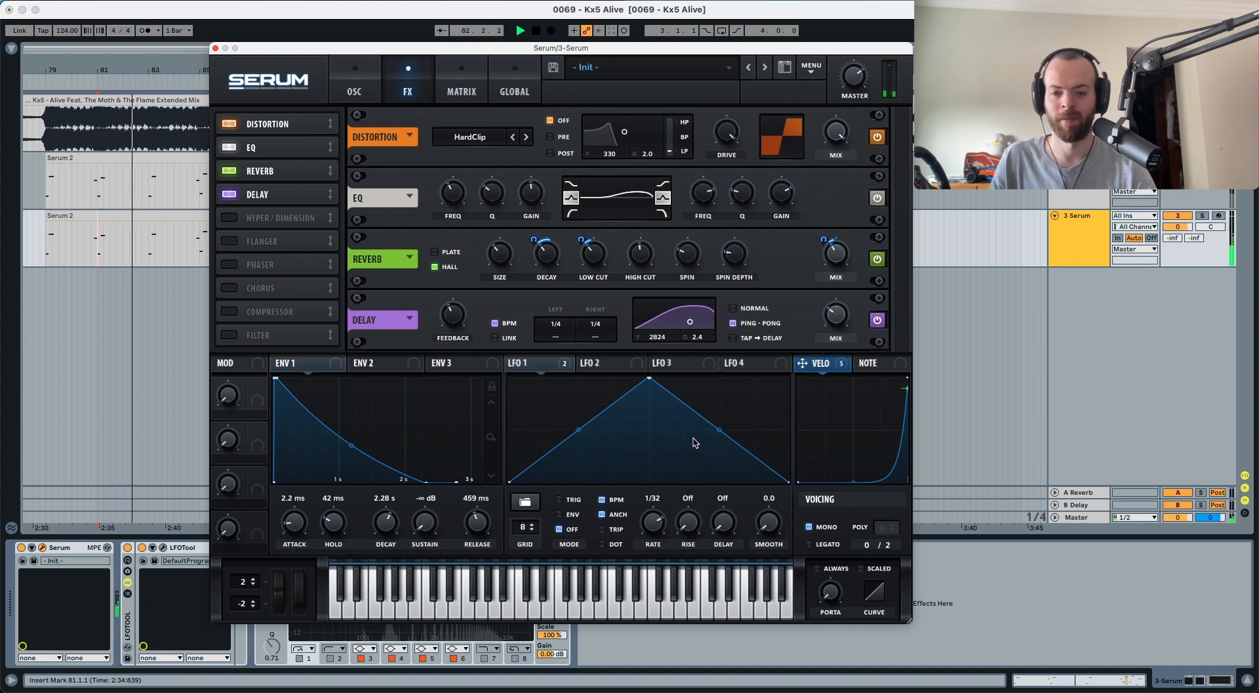
pyautogui.press('space')
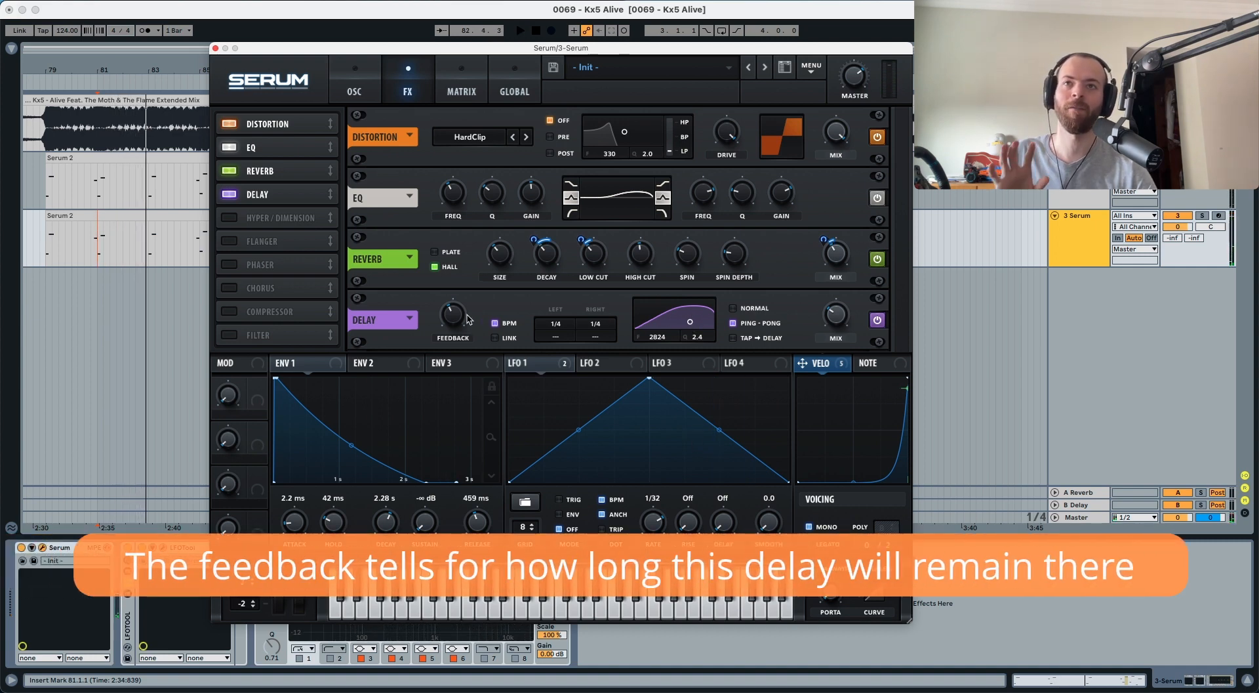
# Set the delay's feedback to 25% and its mix to 34%, and play the melody
pyautogui.moveTo(453, 339)
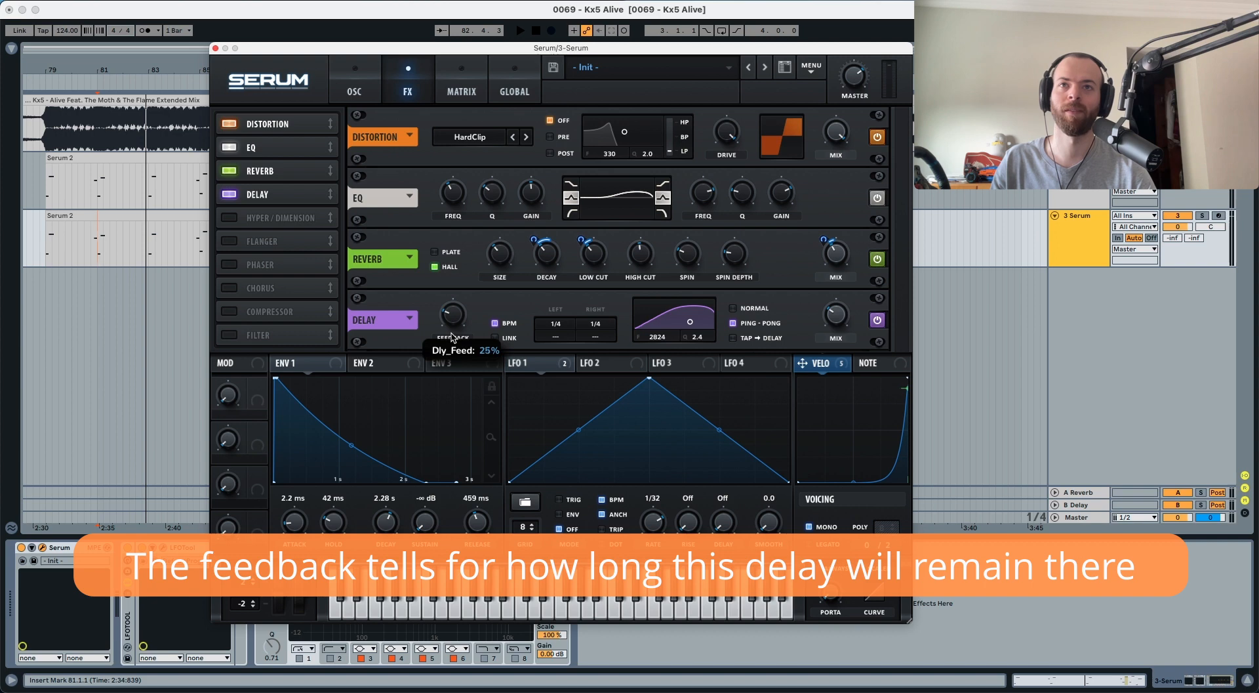
pyautogui.moveTo(837, 324)
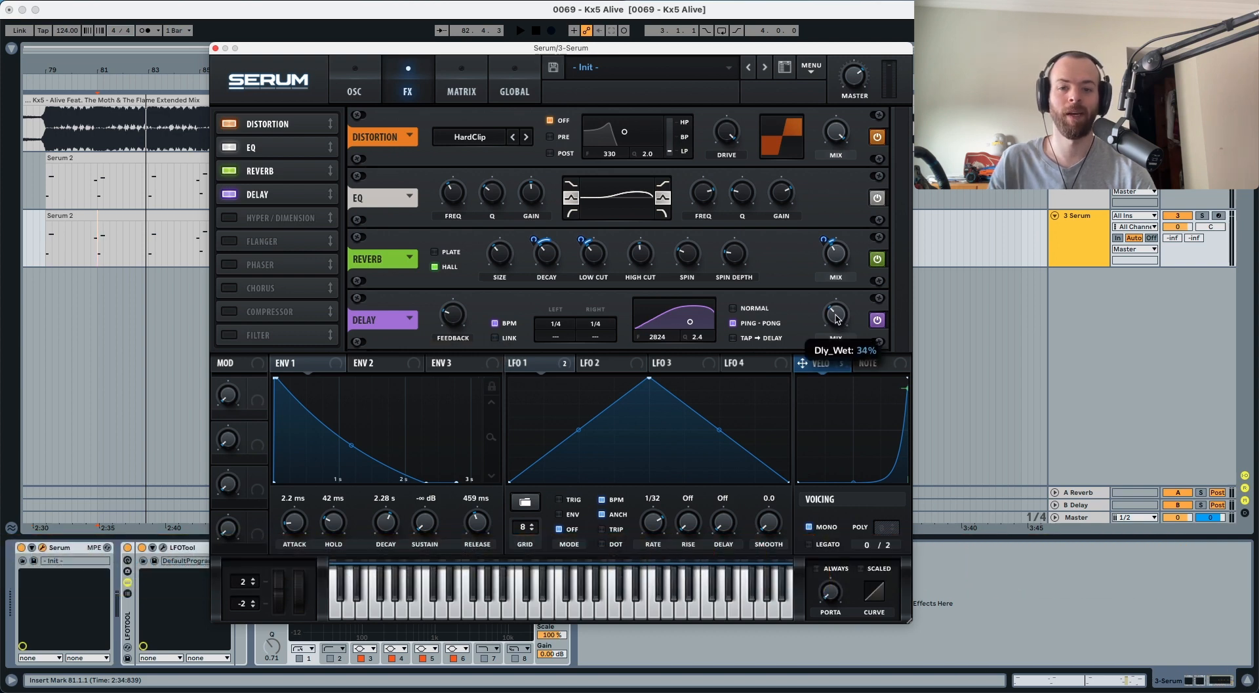
pyautogui.press('space')
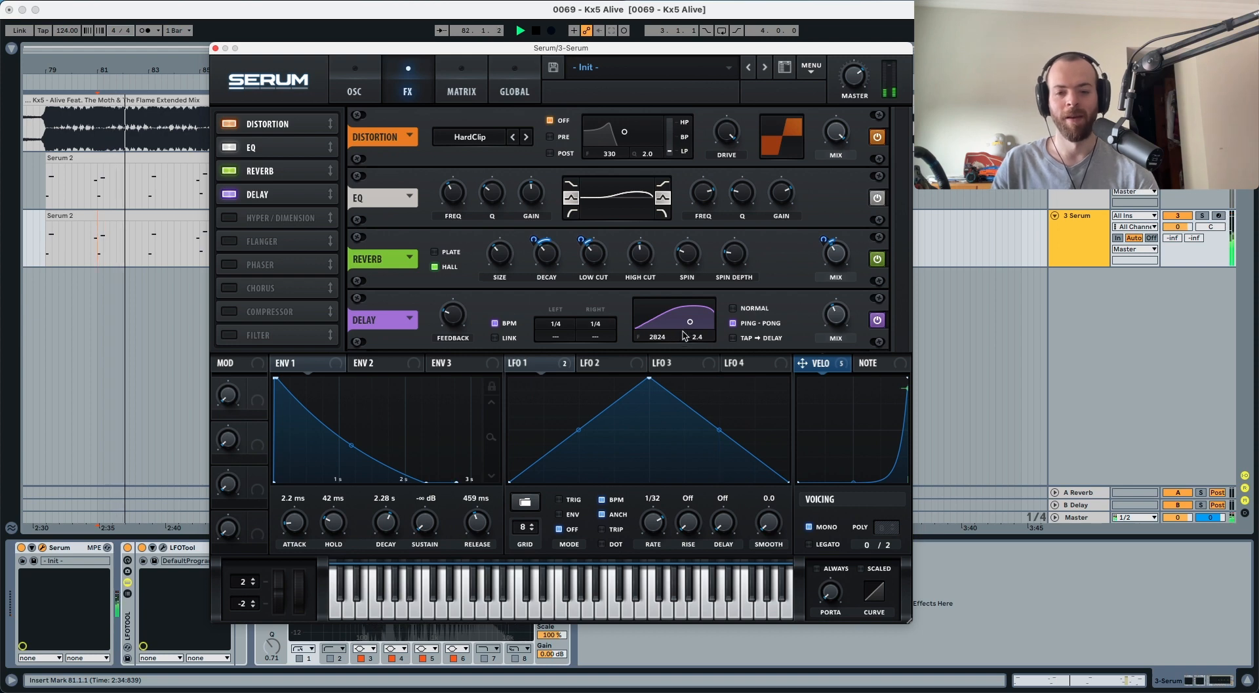
pyautogui.press('space')
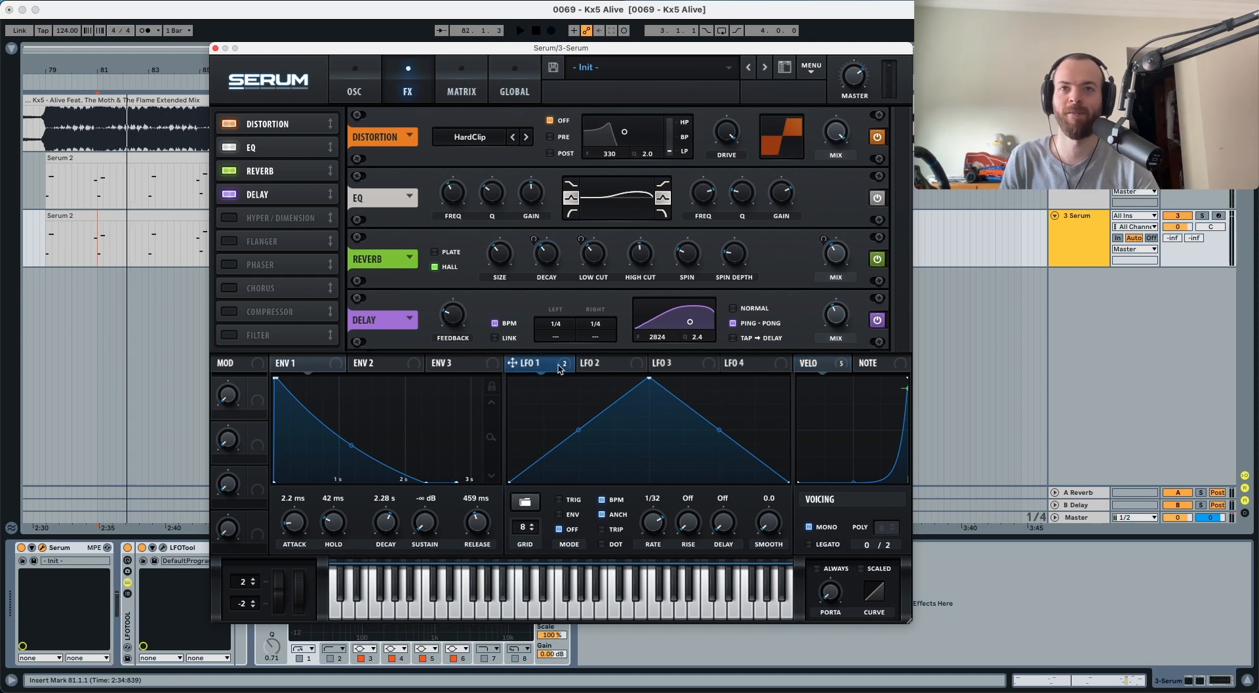
# Assign LFO 1 to the delay filter's frequency as bipolar modulation, adjust its amount, and play the melody through its ending from bar 84
pyautogui.moveTo(590, 356); pyautogui.dragTo(669, 343)
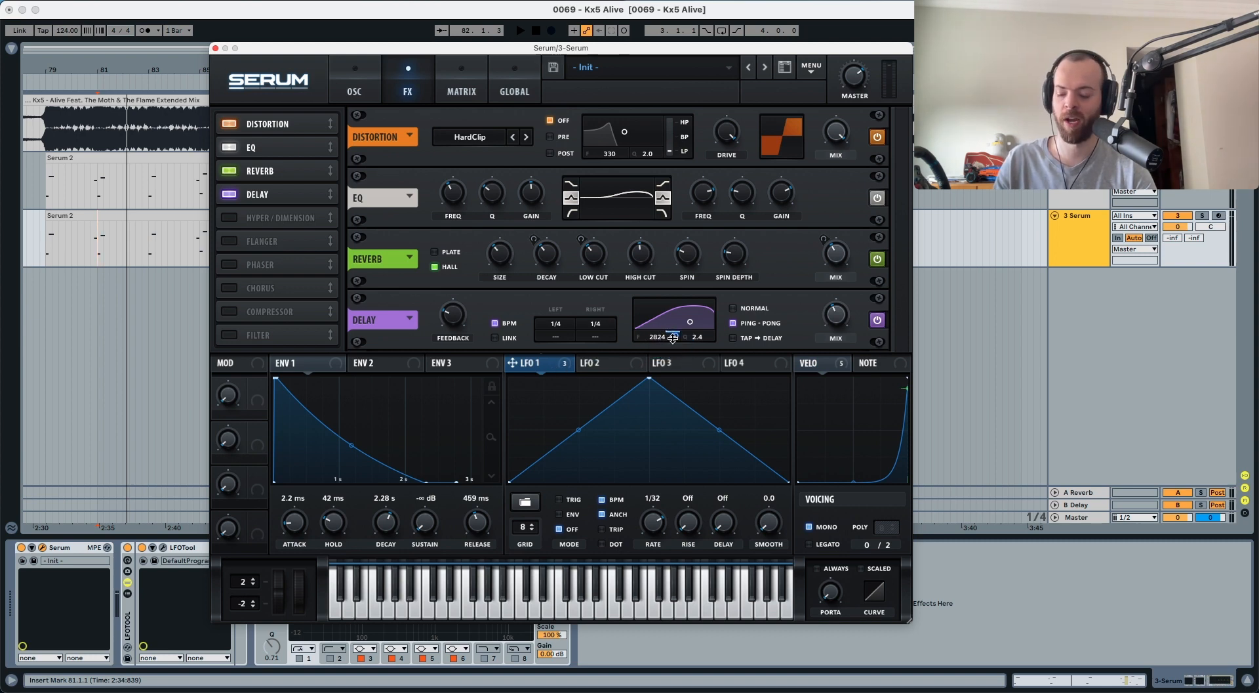
pyautogui.keyDown('alt'); pyautogui.keyDown('shift'); pyautogui.click(674, 338); pyautogui.keyUp('shift'); pyautogui.keyUp('alt')
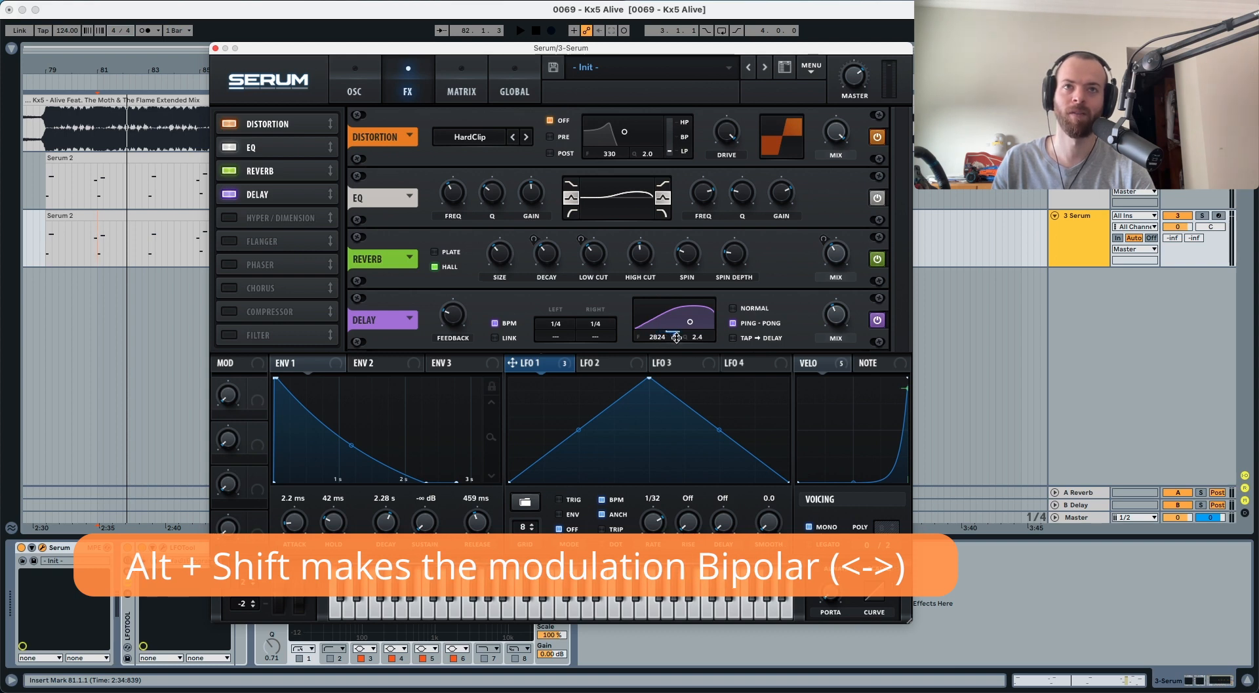
pyautogui.moveTo(678, 336); pyautogui.dragTo(680, 347)
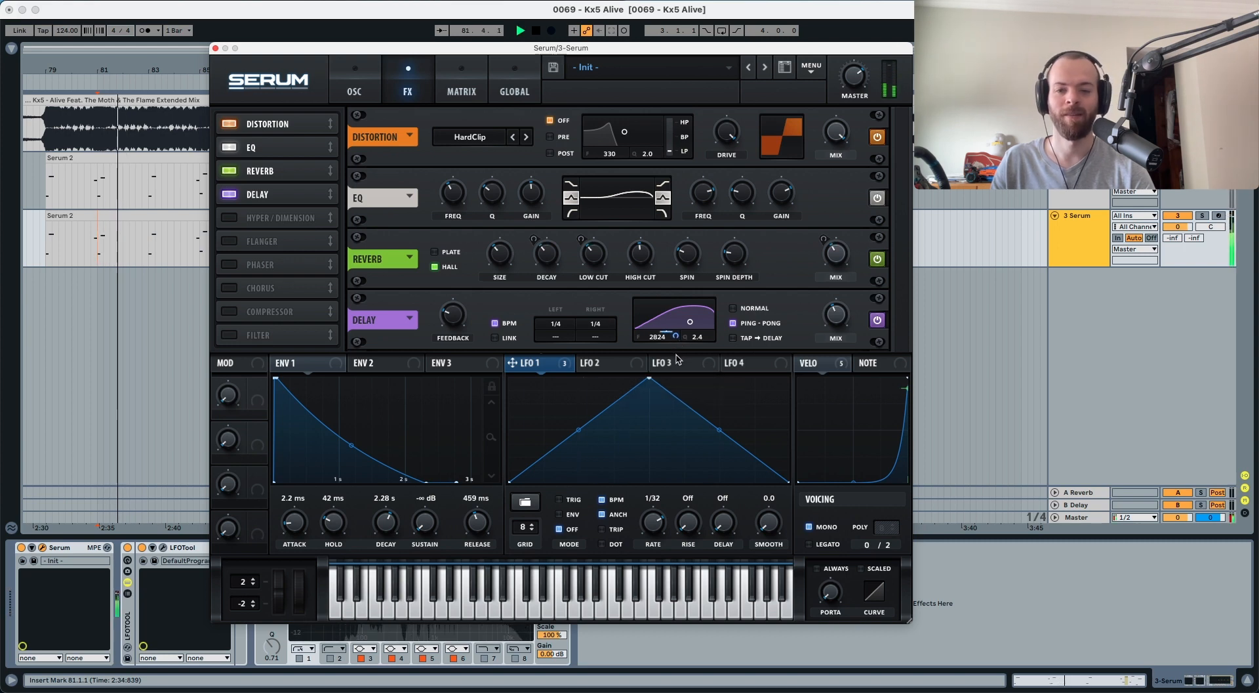
pyautogui.press('space')
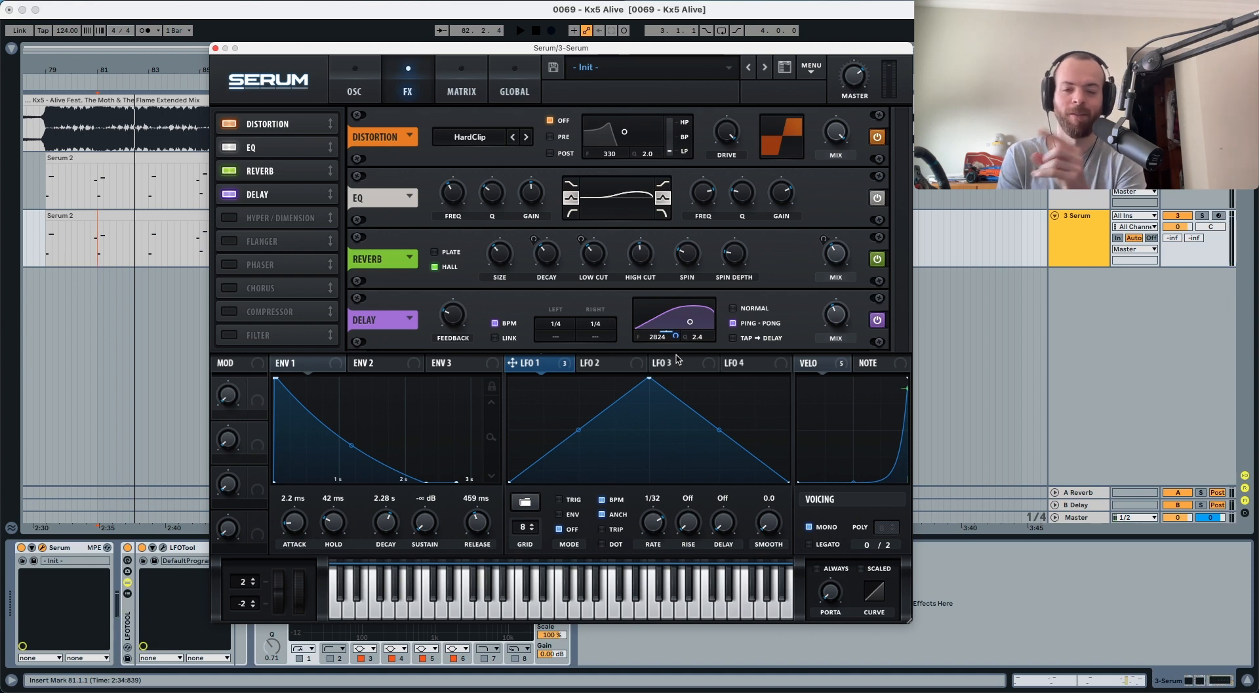
pyautogui.press('space')
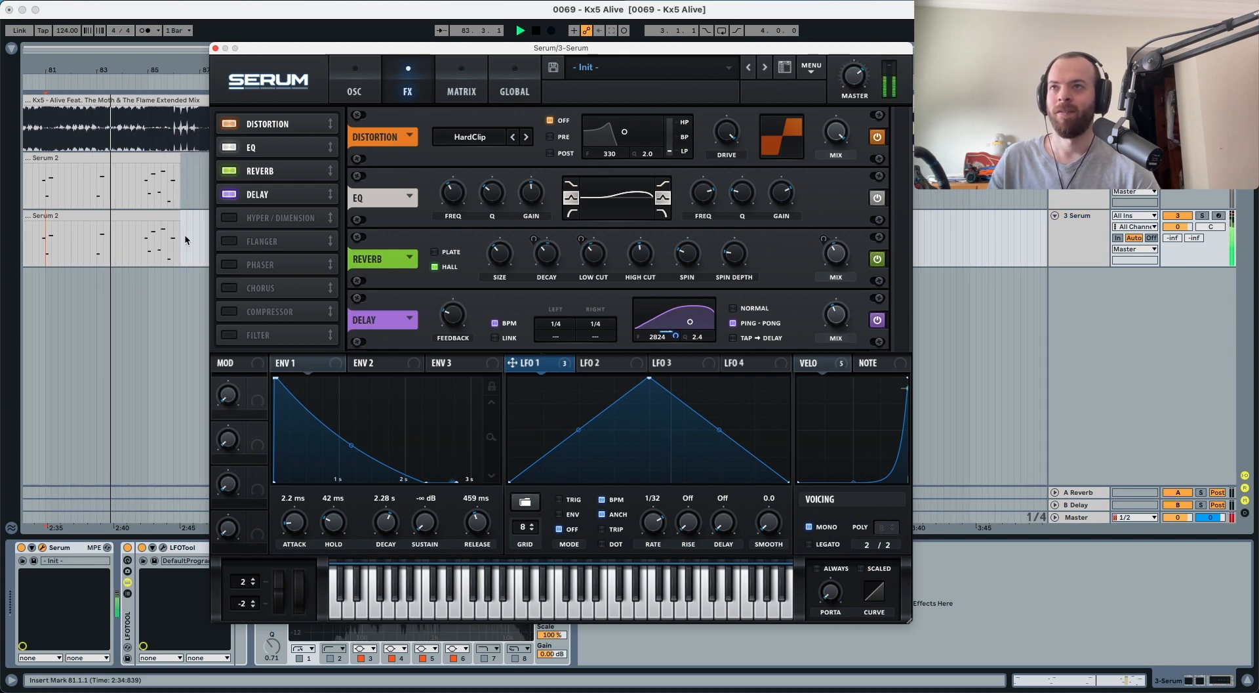
pyautogui.click(134, 244)
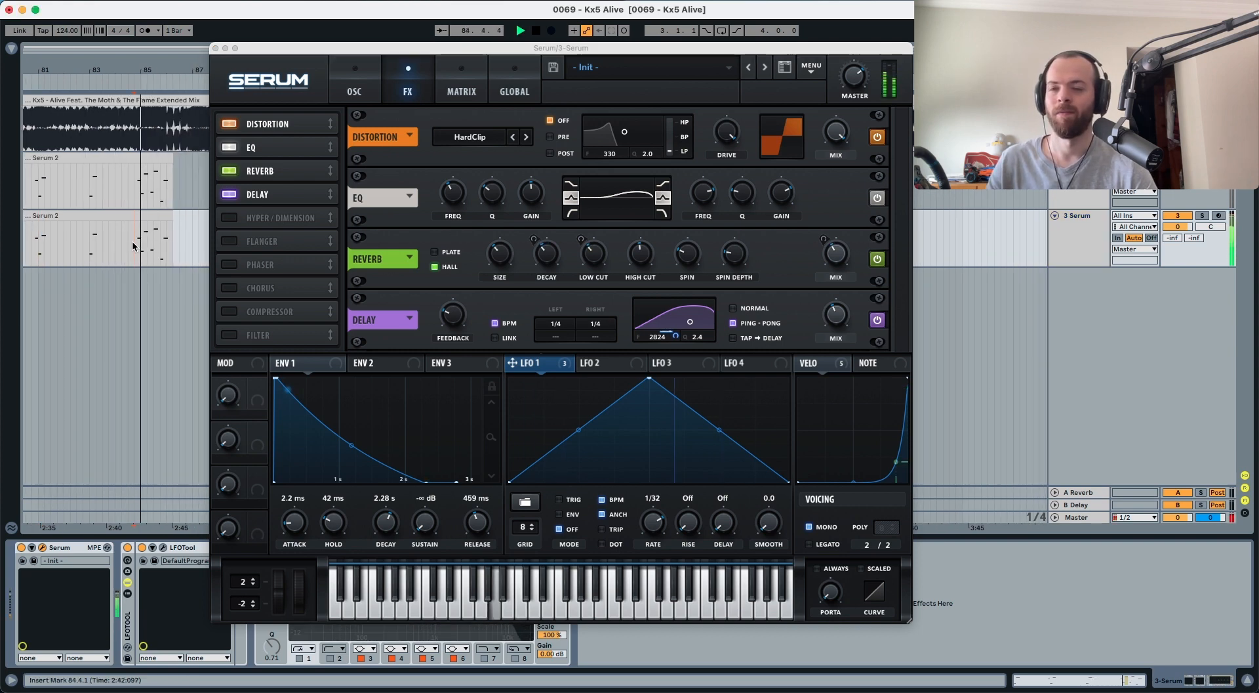
# Close the Serum window, set EQ Eight's band 5 to 2.00 kHz with a 1.00 dB boost, and play the melody's ending
pyautogui.click(216, 48)
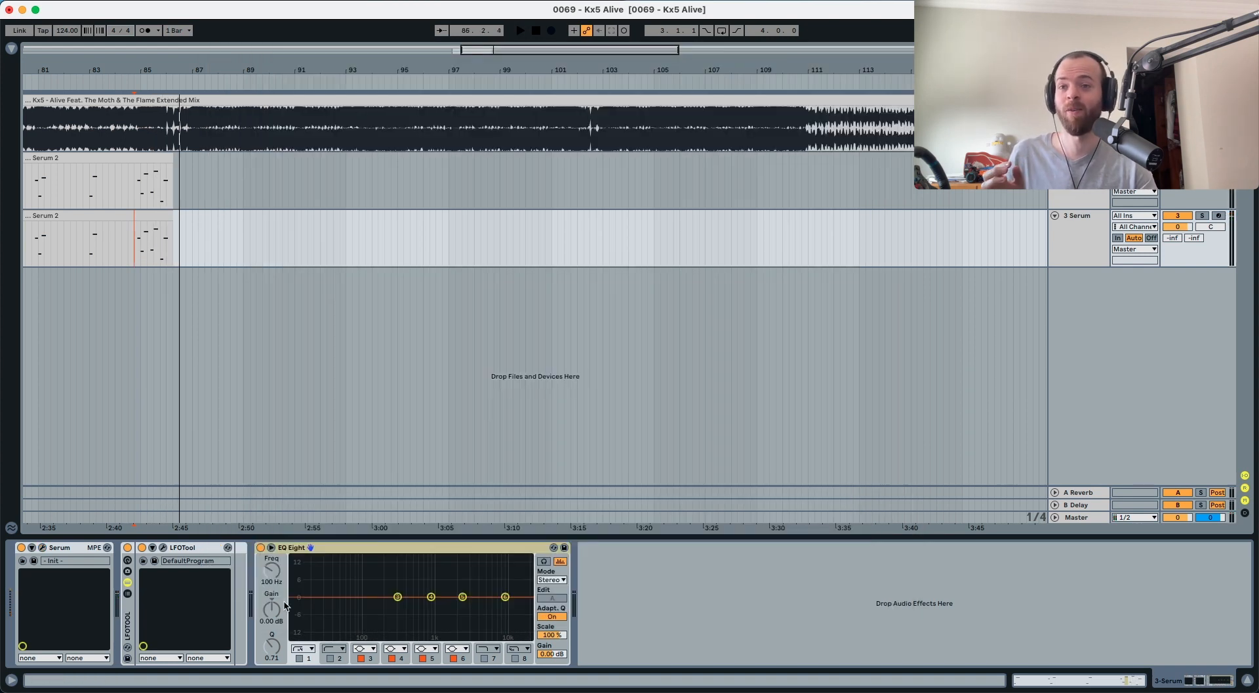
pyautogui.click(432, 658)
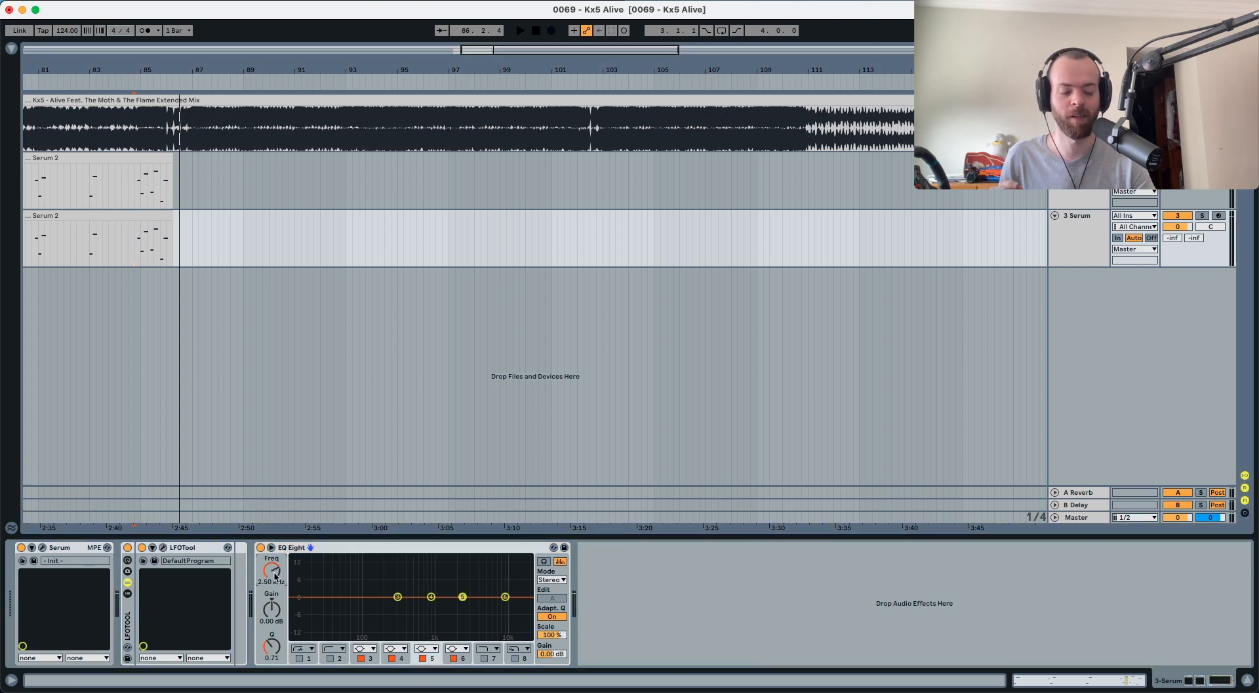
pyautogui.scroll(-5, 272, 571)
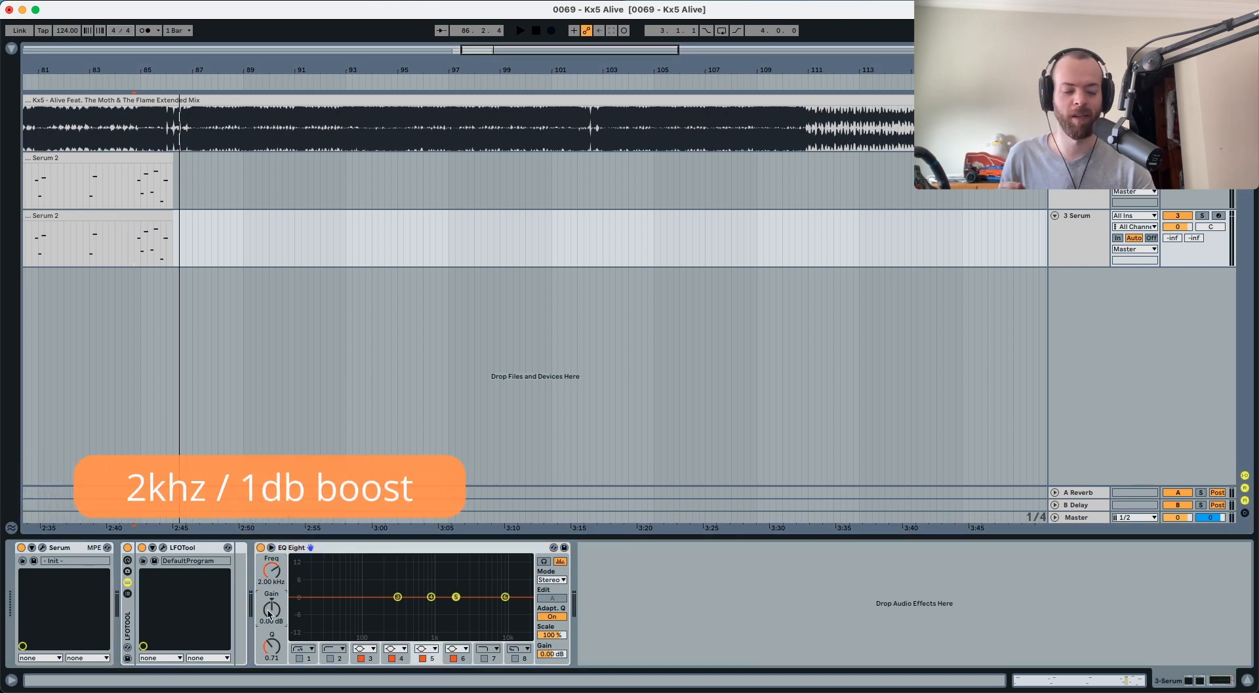
pyautogui.press('Return')
pyautogui.press('space')
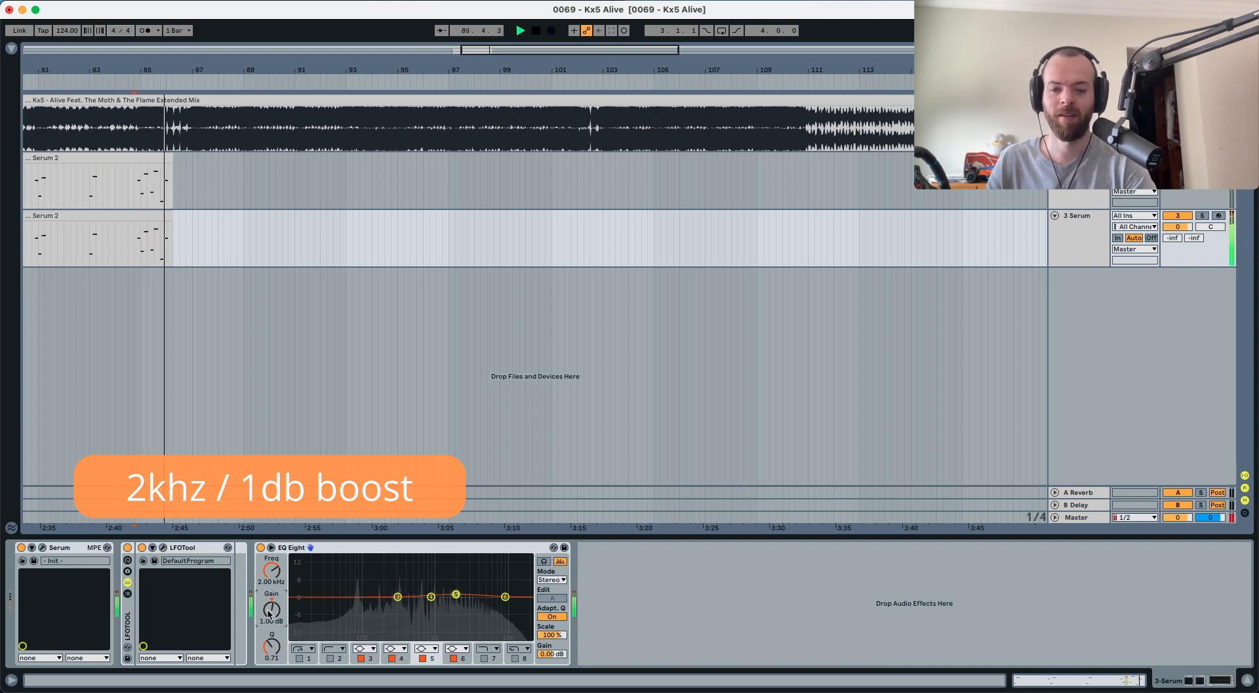
pyautogui.press('space')
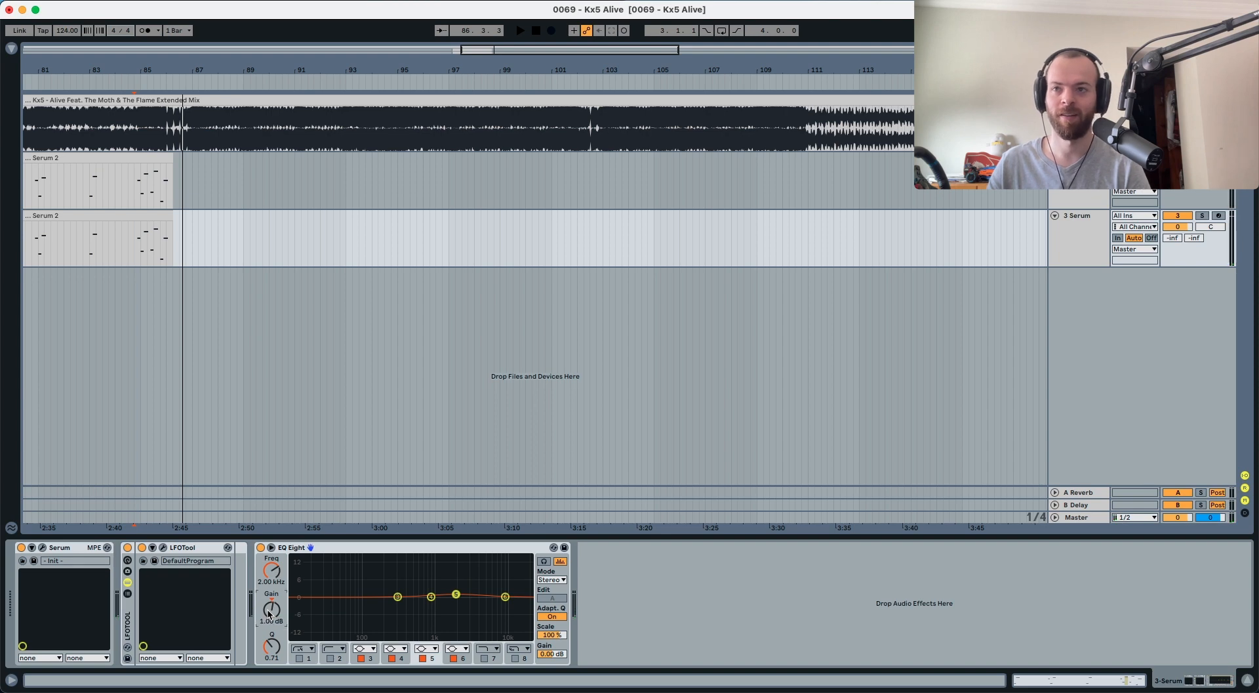
# Play the melody's ending with the Serum track muted to compare it with the reference
pyautogui.click(269, 614)
pyautogui.press('space')
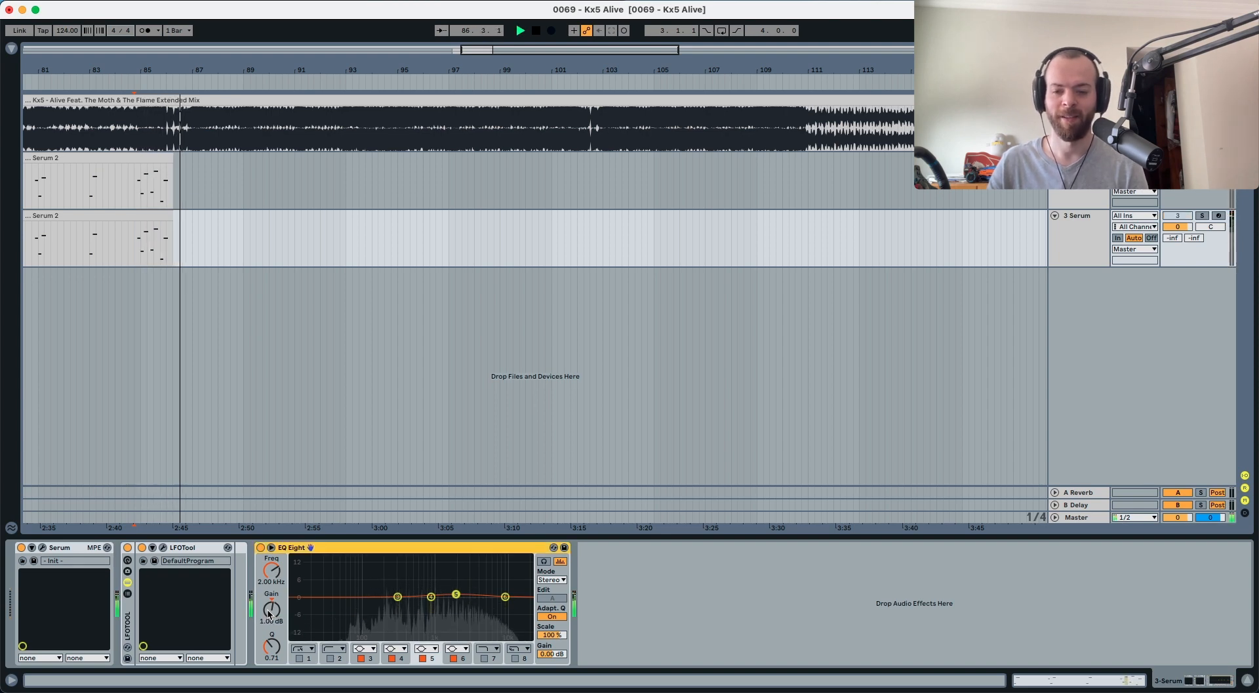
pyautogui.press('space')
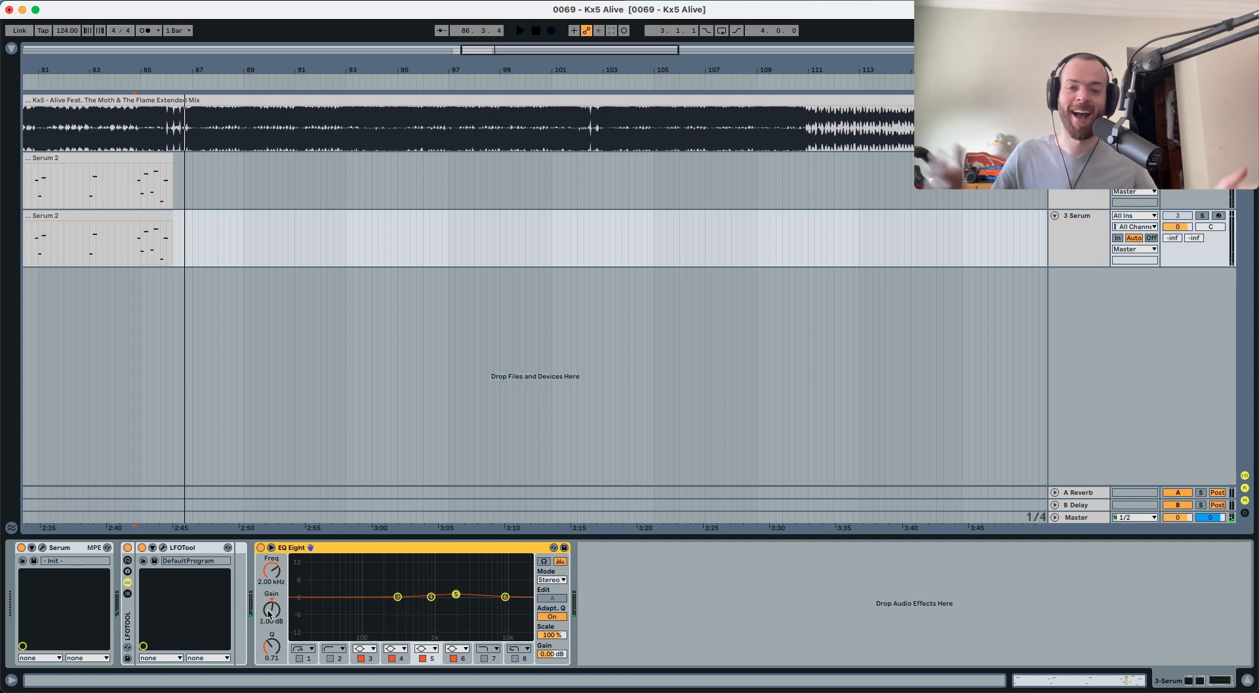